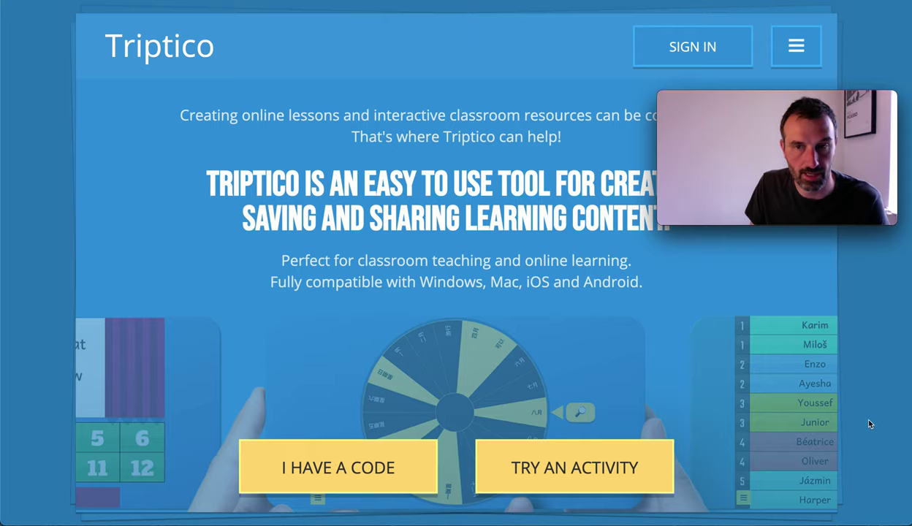
Find the I HAVE A CODE option on the Triptico home page with its example activities
mouse_move(684, 168)
left_click_drag(717, 100, 911, 168)
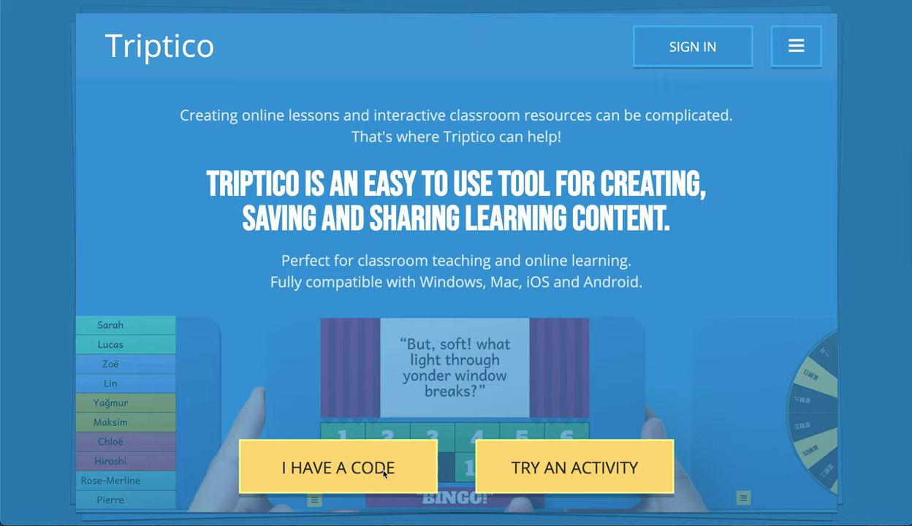
Enter activity code 16201 on the code page and submit it
left_click(339, 467)
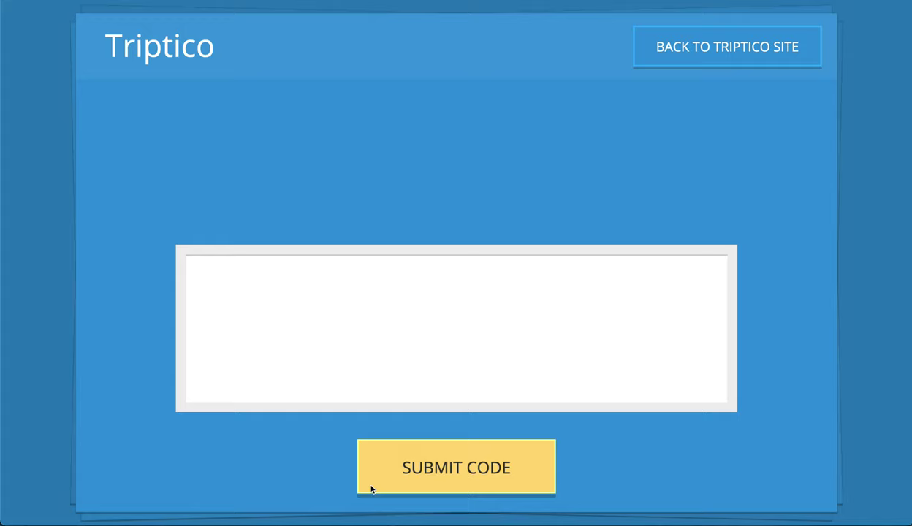
left_click(477, 342)
type("1")
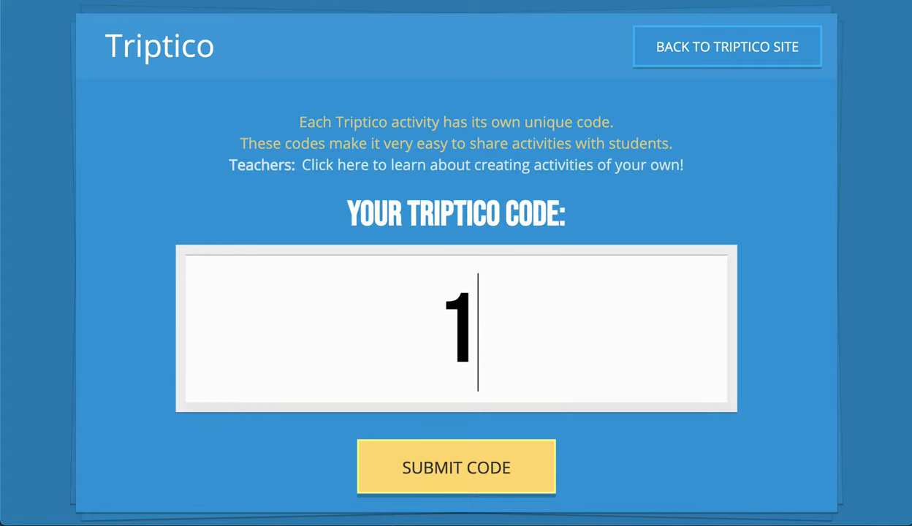
type("6201")
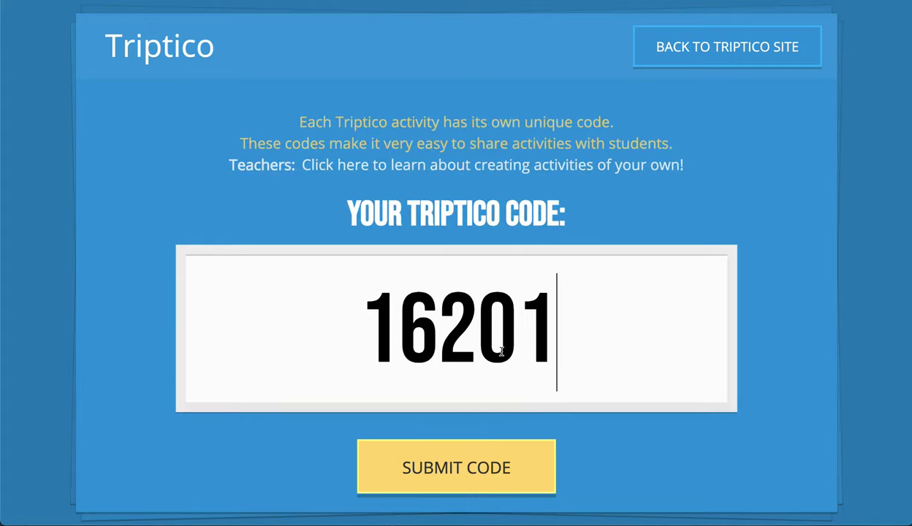
left_click(488, 471)
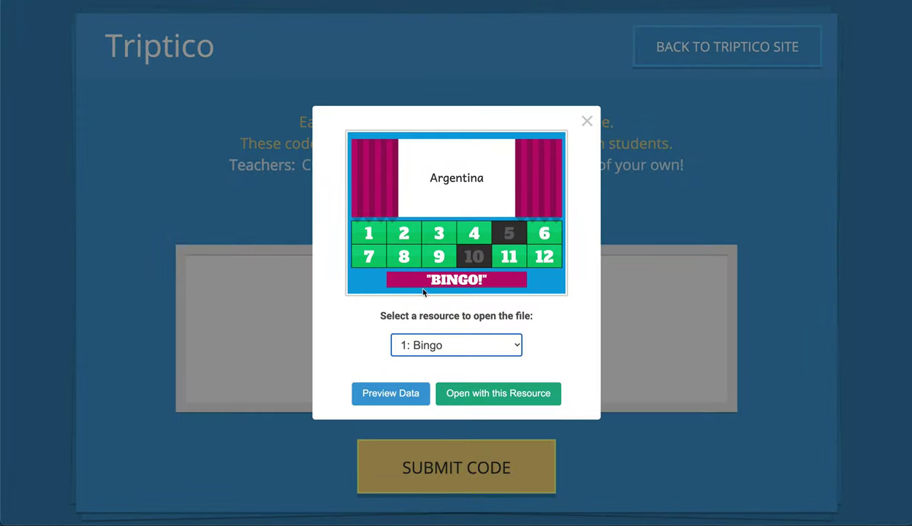
Open activity 16201 with the 2: Card Board resource
left_click(504, 342)
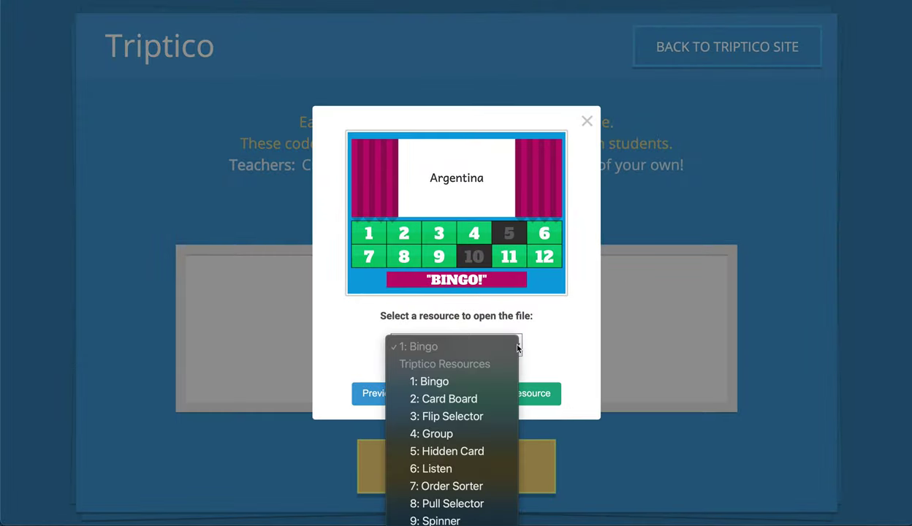
left_click(479, 398)
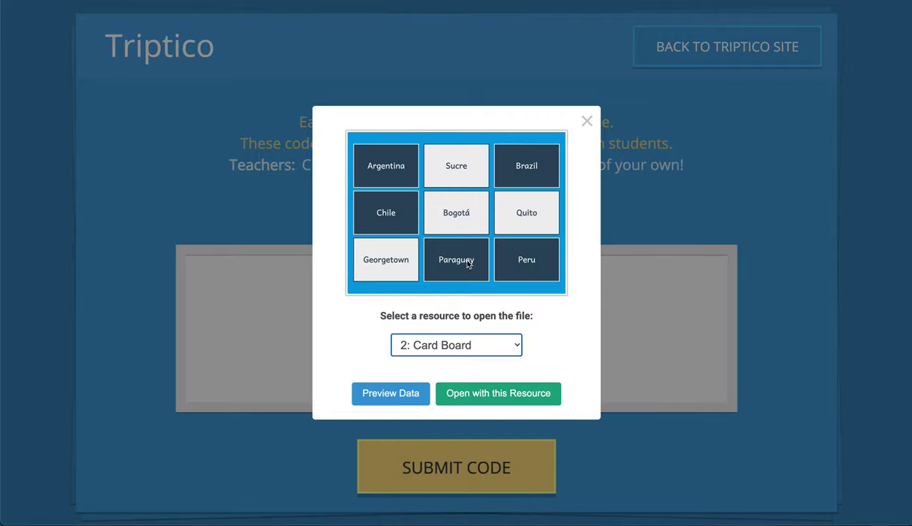
left_click(531, 393)
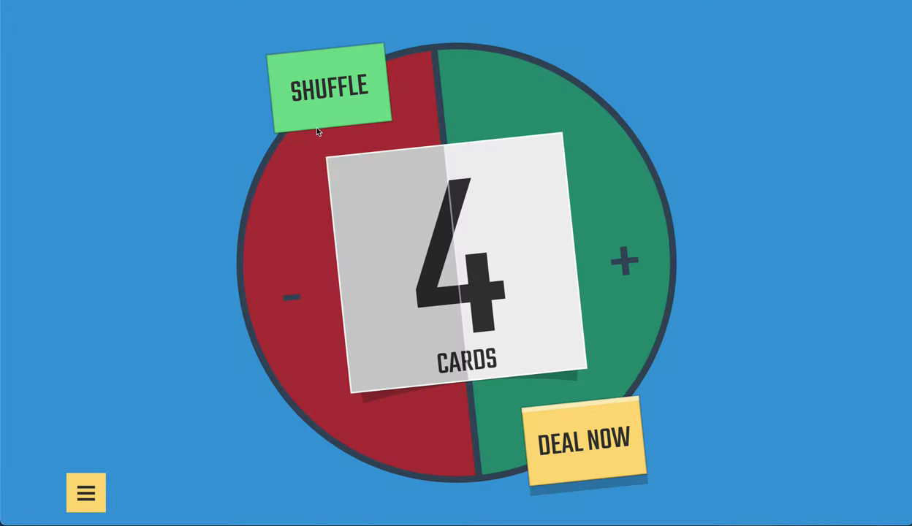
Raise the card count to 12 and deal the German month cards
left_click(625, 267)
left_click(623, 263)
left_click(623, 263)
left_click(623, 263)
left_click(623, 261)
left_click(623, 262)
left_click(623, 261)
left_click(624, 261)
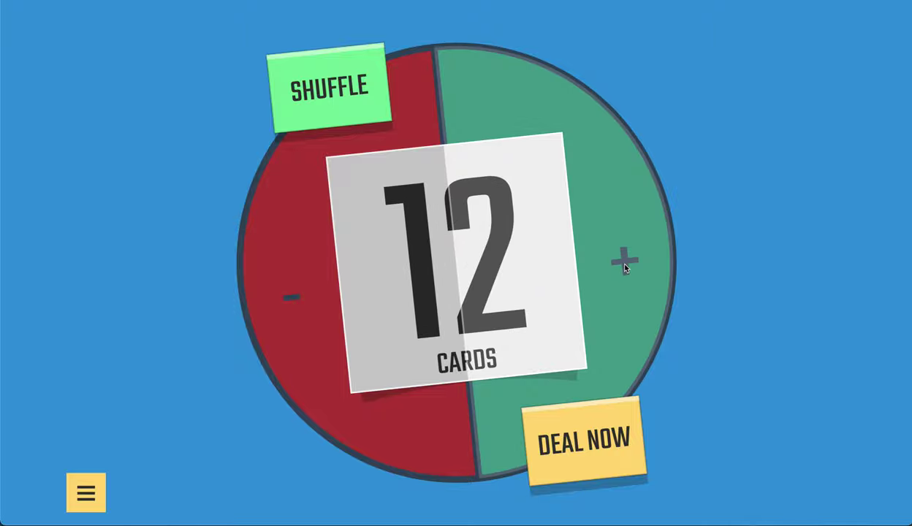
left_click(607, 476)
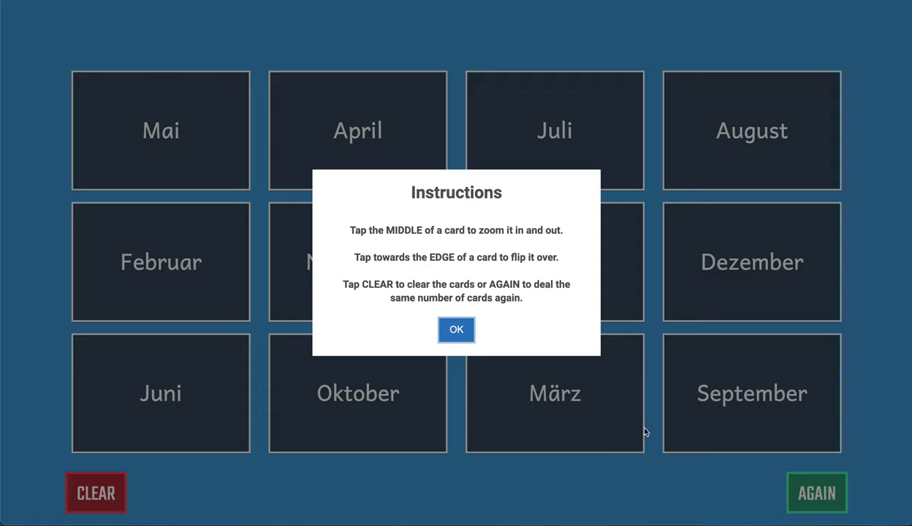
Flip Oktober, März, Januar, Februar and Mai to show their English names
left_click(447, 327)
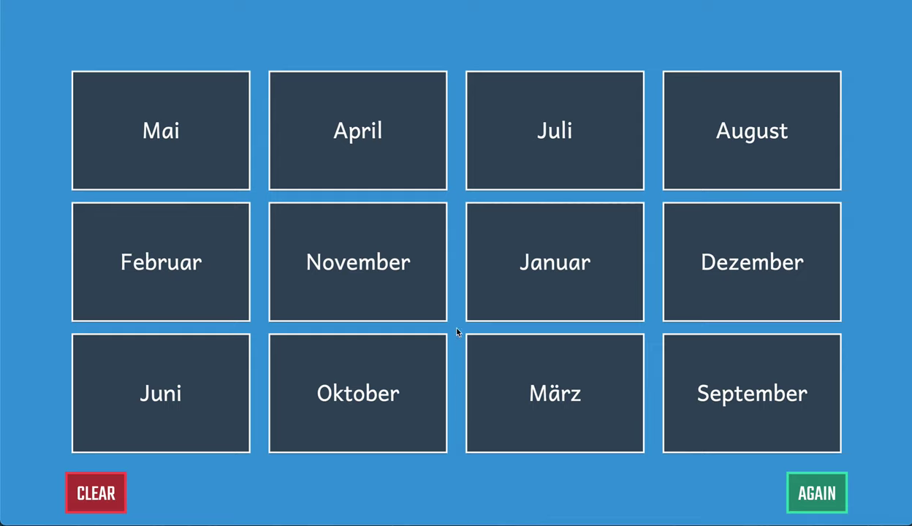
left_click(433, 349)
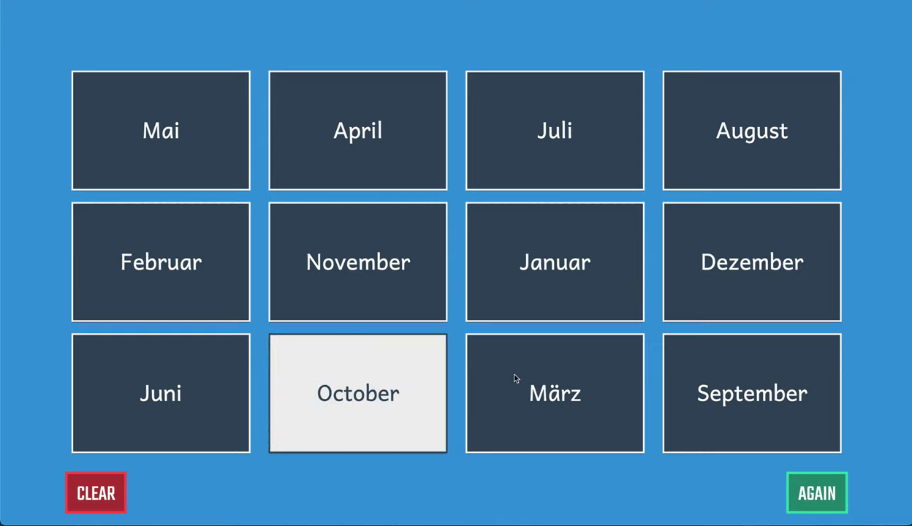
left_click(490, 358)
left_click(480, 311)
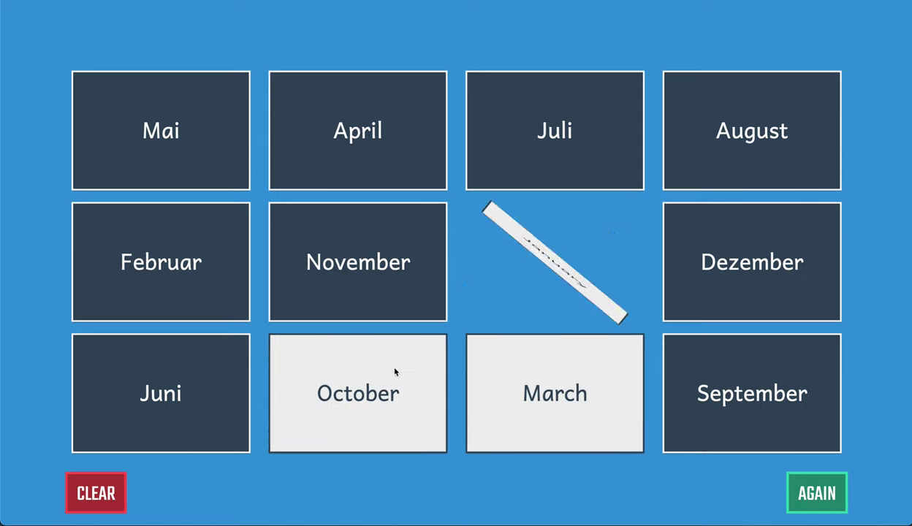
left_click(244, 218)
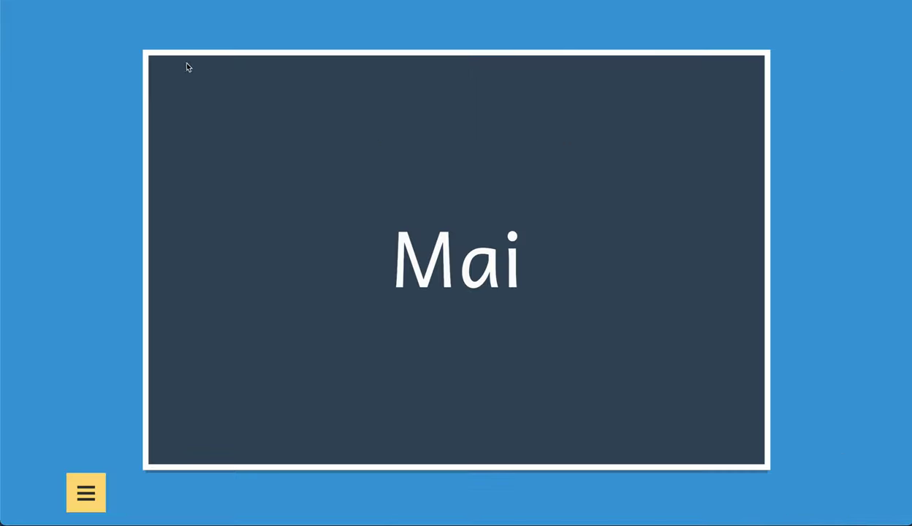
left_click(187, 67)
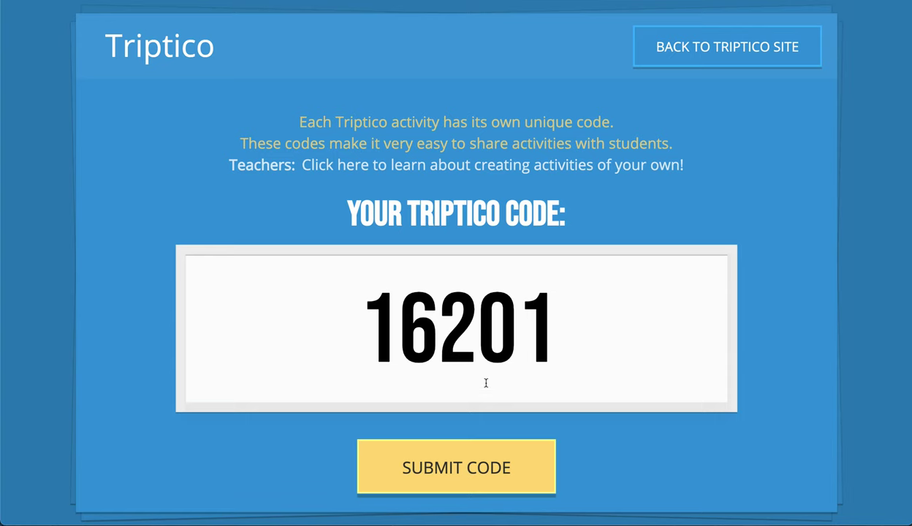
Run 16201 as a Bingo game and reveal tile 10's clue, April
left_click(475, 467)
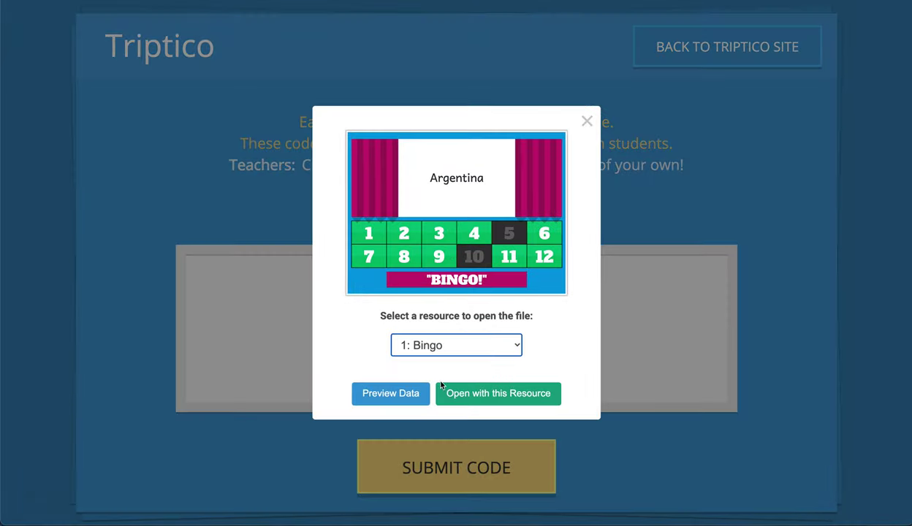
left_click(490, 393)
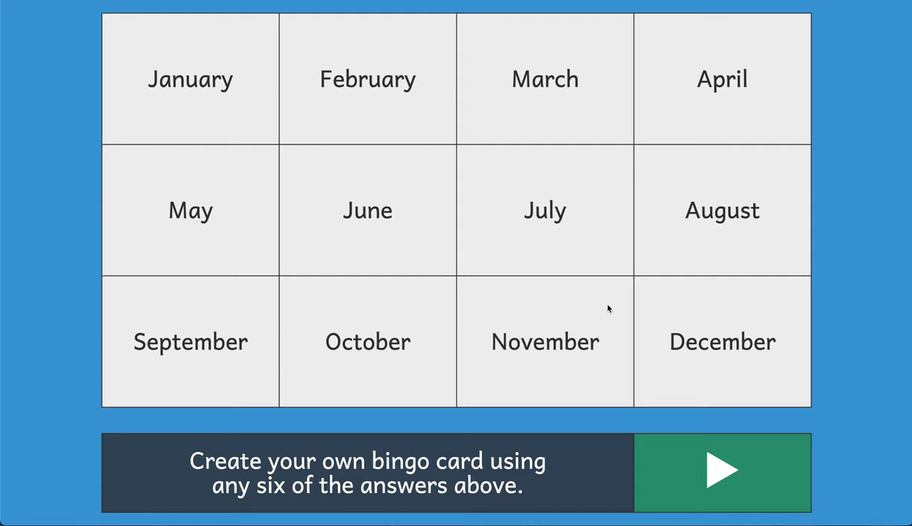
left_click(695, 463)
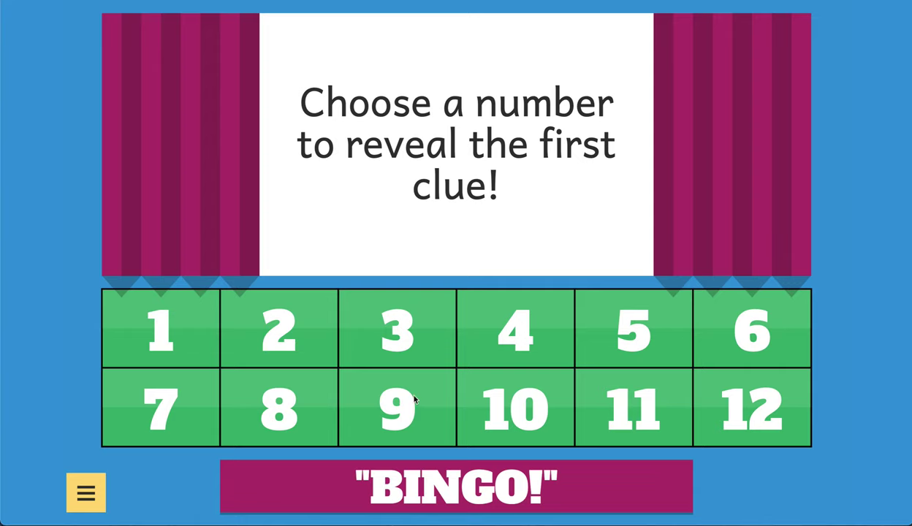
left_click(476, 396)
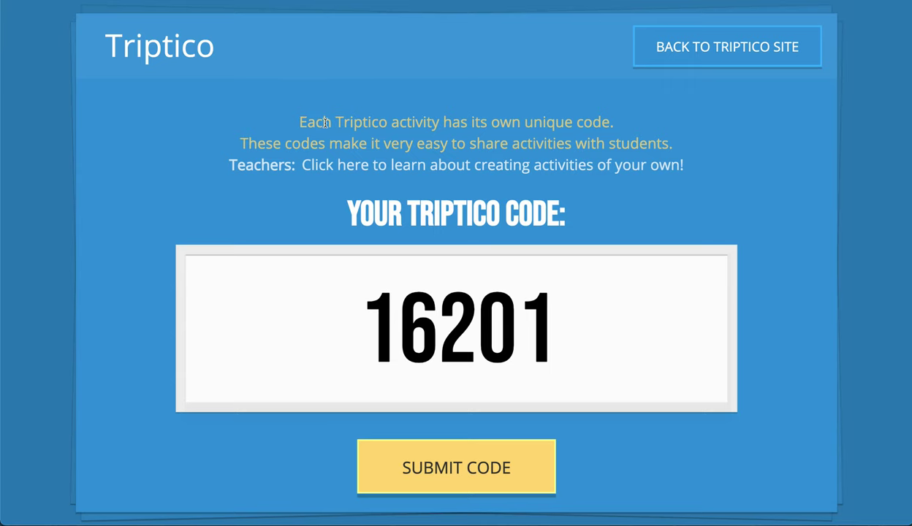
Prefix the code with BI and submit BI16201 to skip the resource chooser
left_click_drag(381, 311, 553, 311)
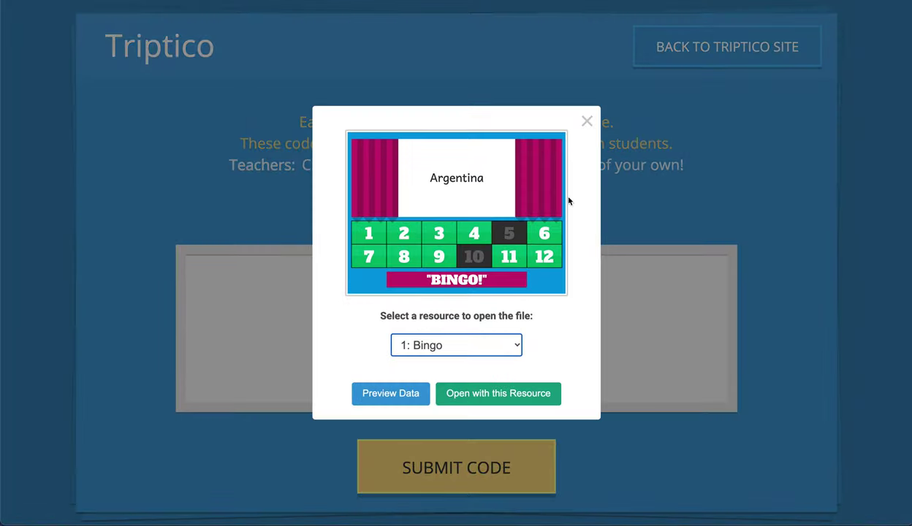
left_click(586, 121)
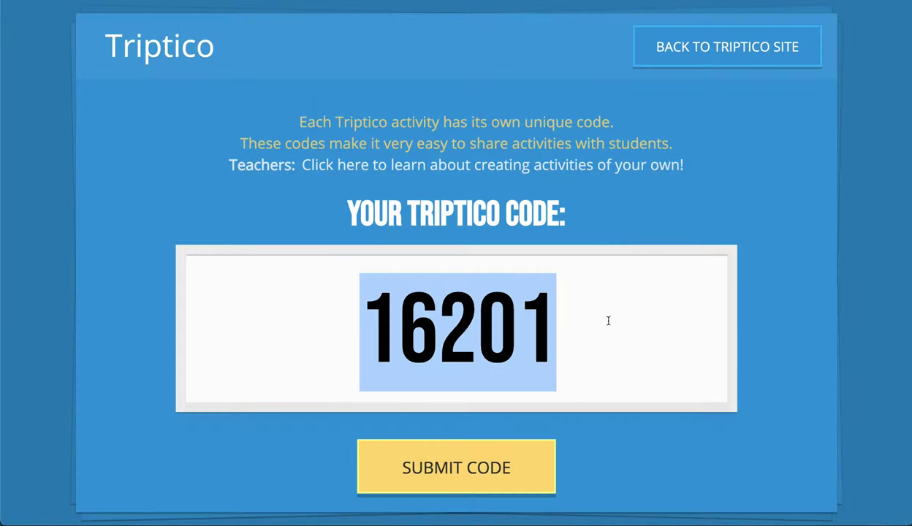
left_click(609, 320)
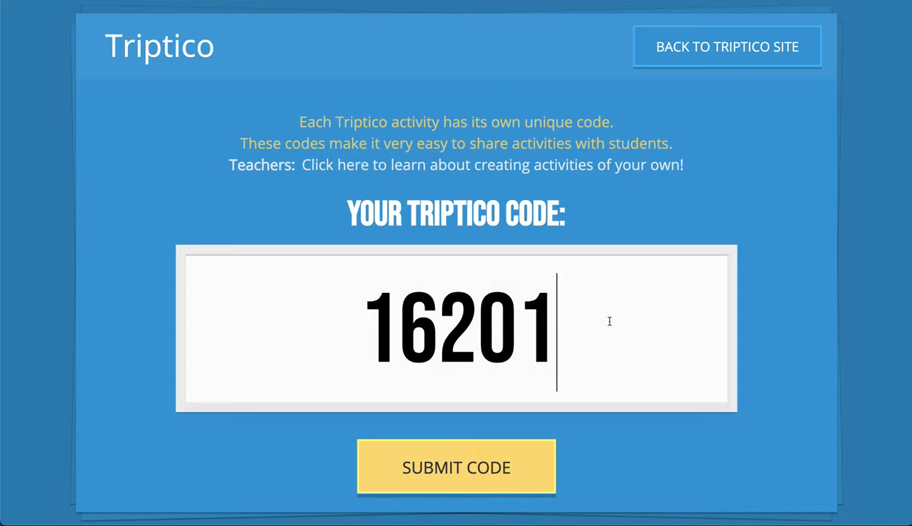
left_click(365, 319)
type("BI")
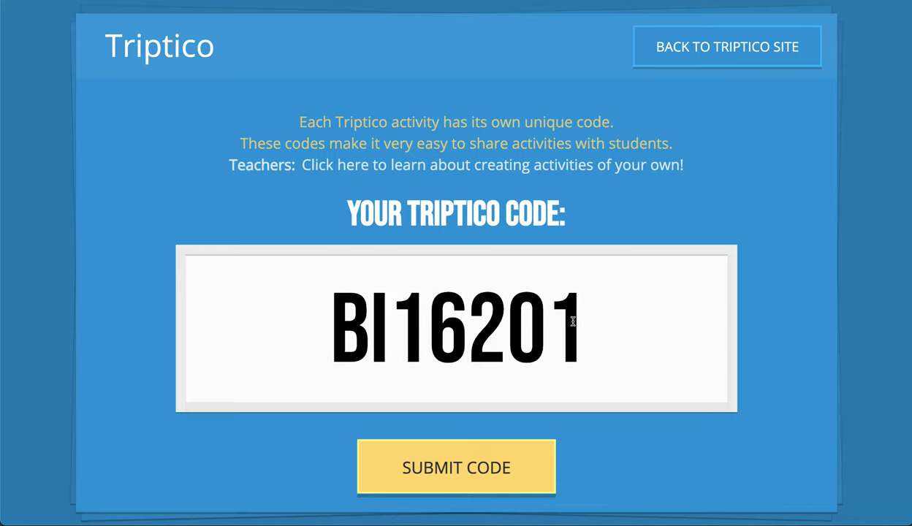
left_click(482, 464)
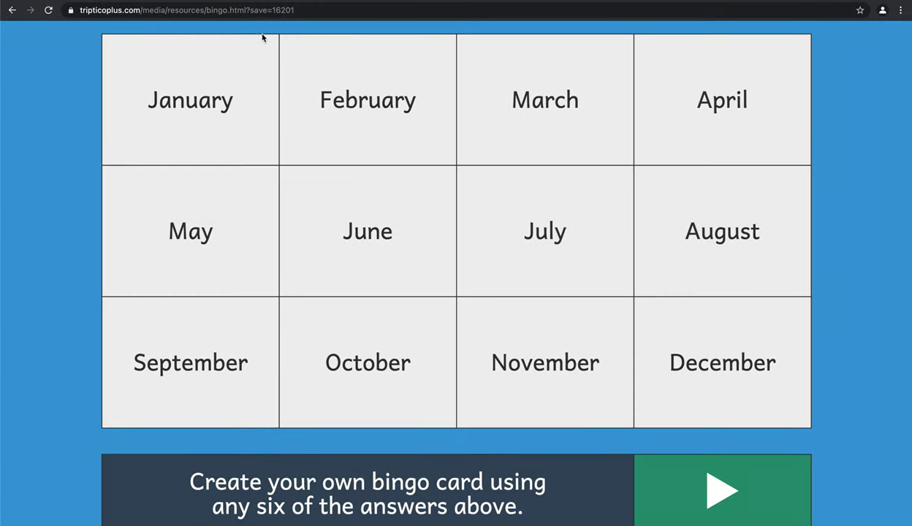
Replace 'bingo' with 'cardBoard' in the web address and load the page
left_click(294, 11)
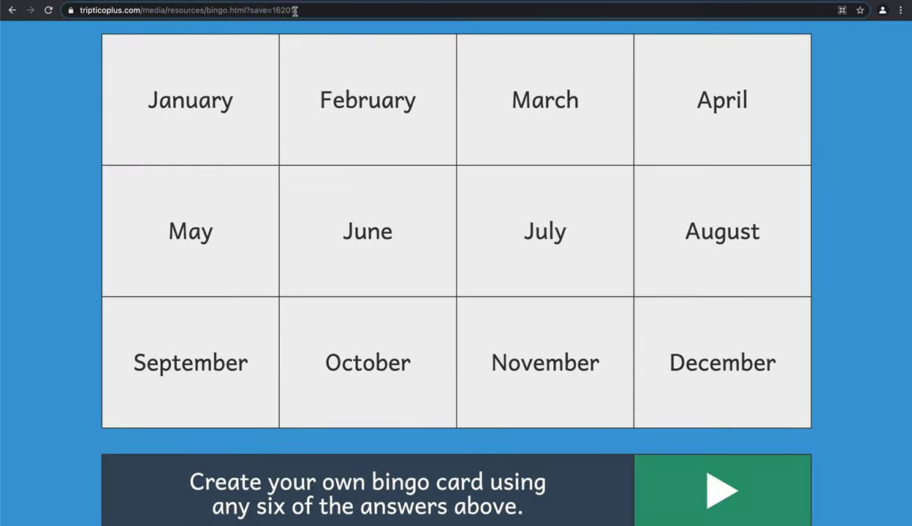
left_click_drag(294, 11, 76, 9)
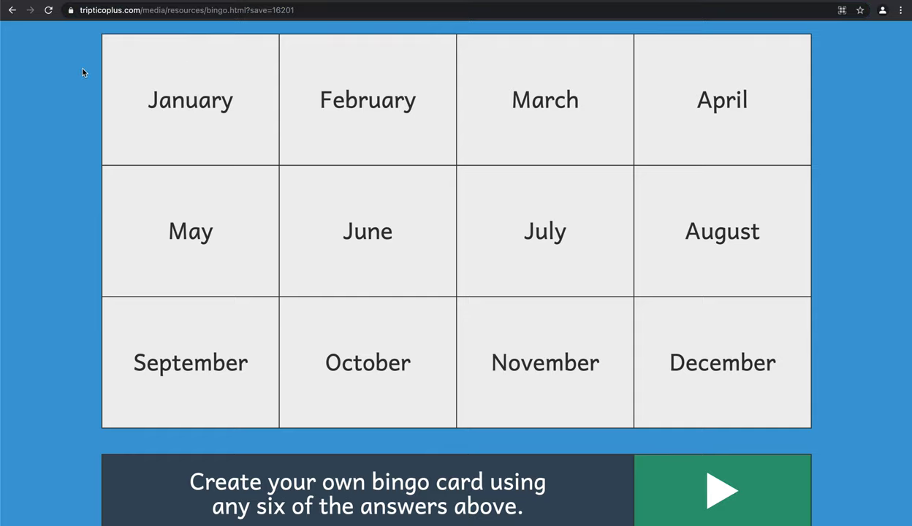
double_click(213, 11)
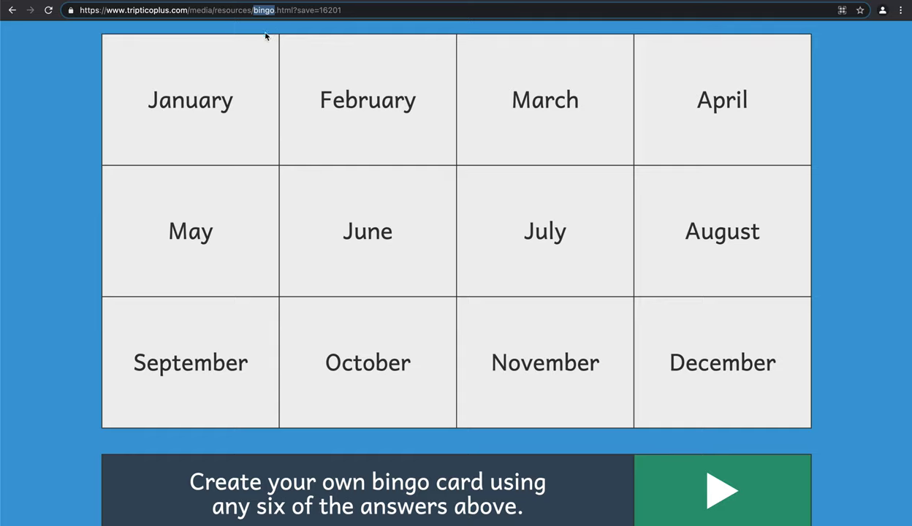
type("cardBoard")
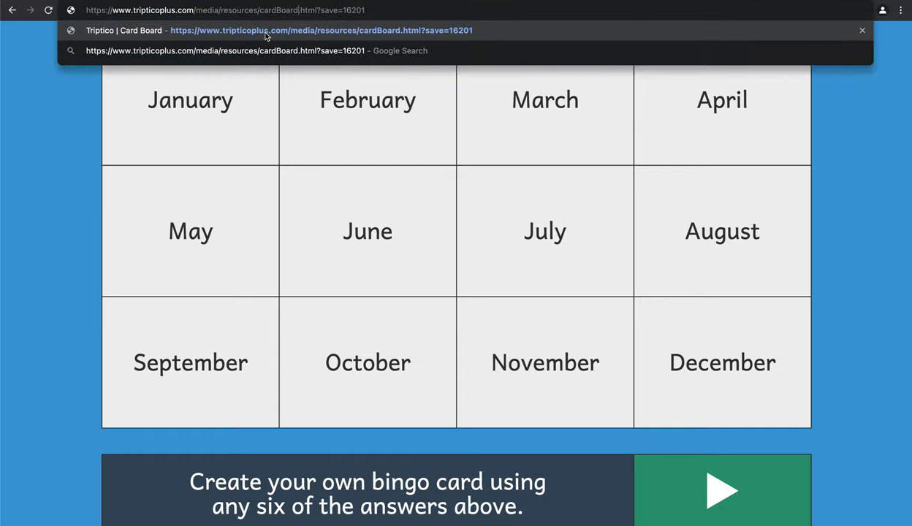
left_click(266, 34)
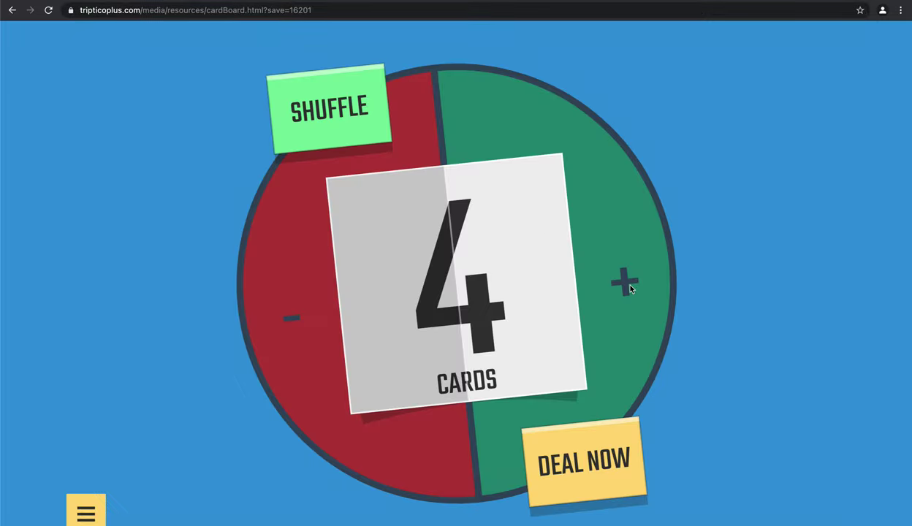
Deal twelve month cards, dismiss the instructions, then go back twice to the code page
left_click(627, 285)
left_click(627, 285)
left_click(627, 285)
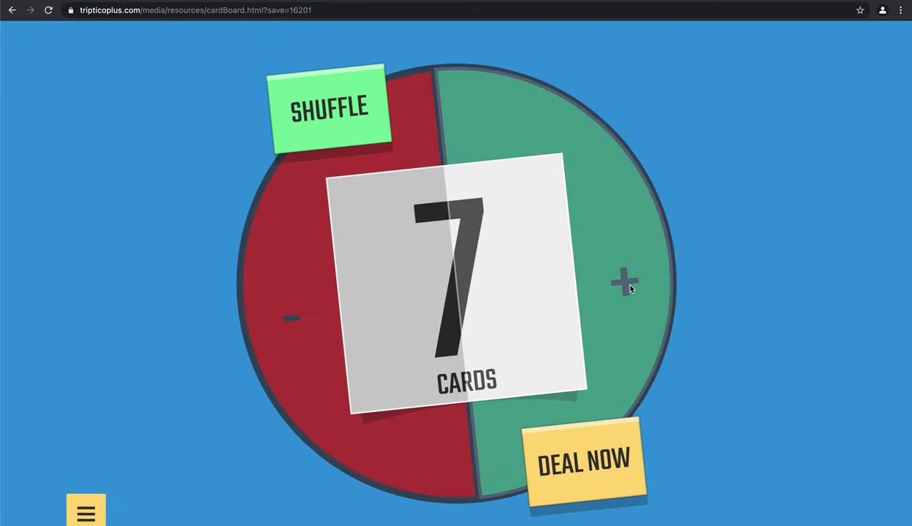
left_click(627, 285)
left_click(627, 285)
left_click(629, 282)
left_click(630, 282)
left_click(630, 282)
left_click(607, 438)
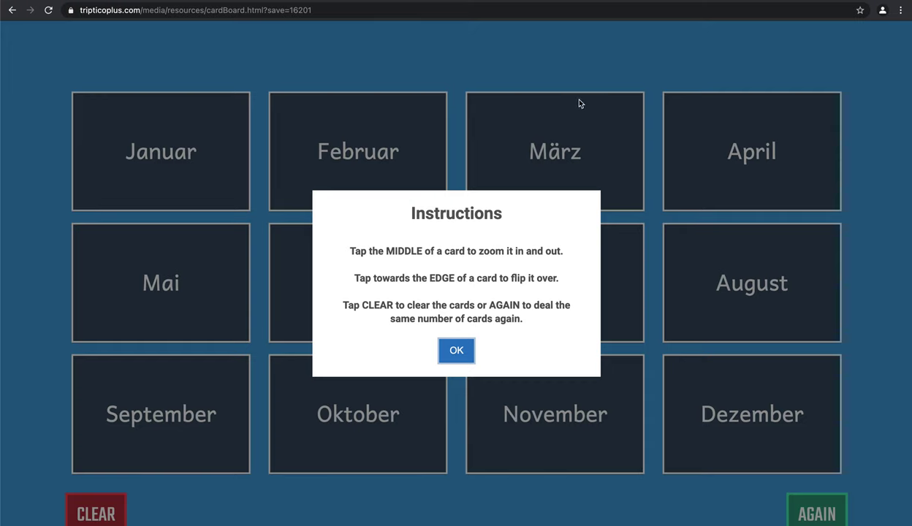
left_click(454, 352)
left_click(14, 15)
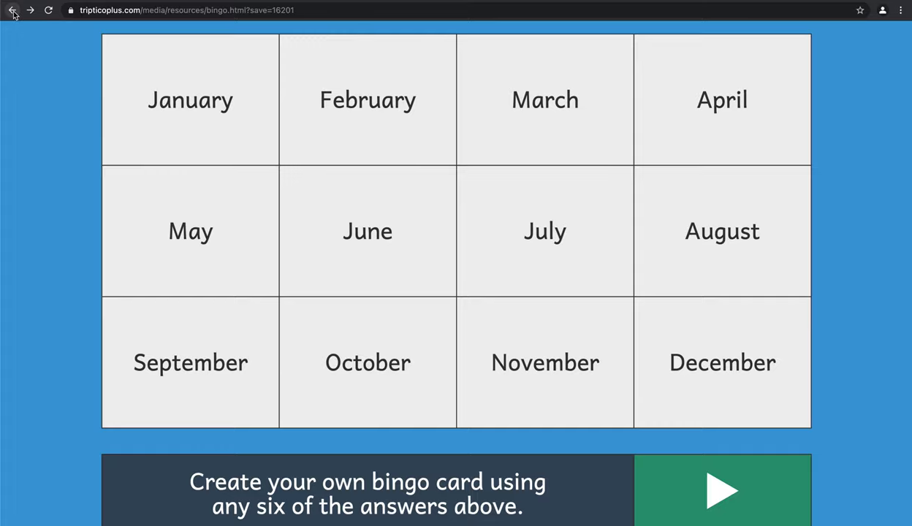
left_click(13, 14)
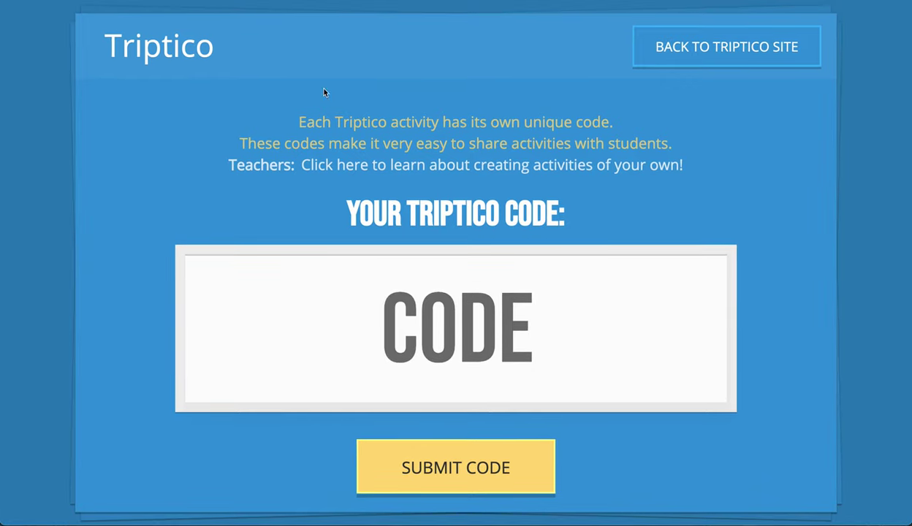
left_click(450, 297)
type("CA")
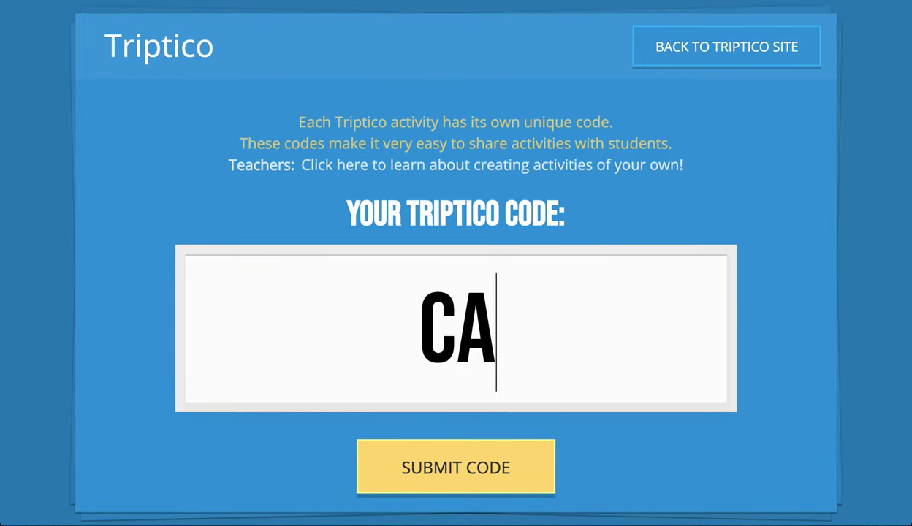
type("16201")
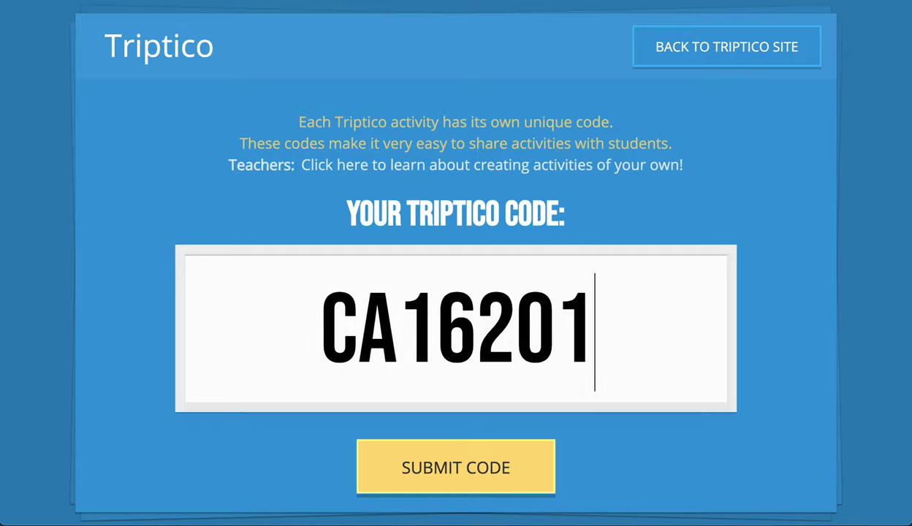
key("Return")
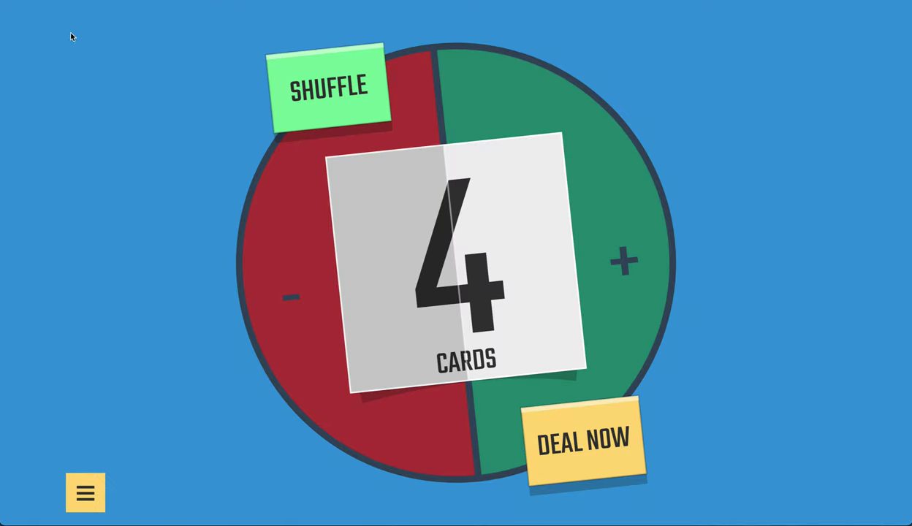
key("alt+Left")
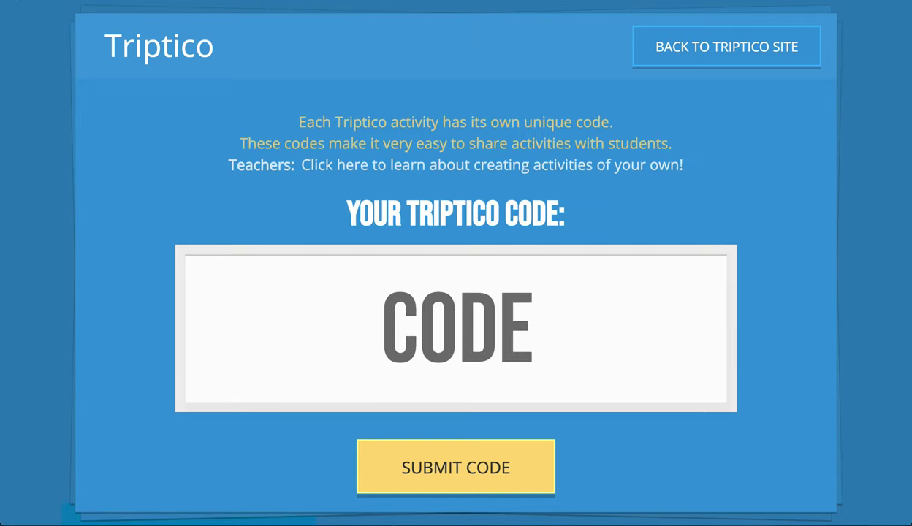
Go to the example activities page and open the All Subjects 'this selector' name picker
left_click(734, 57)
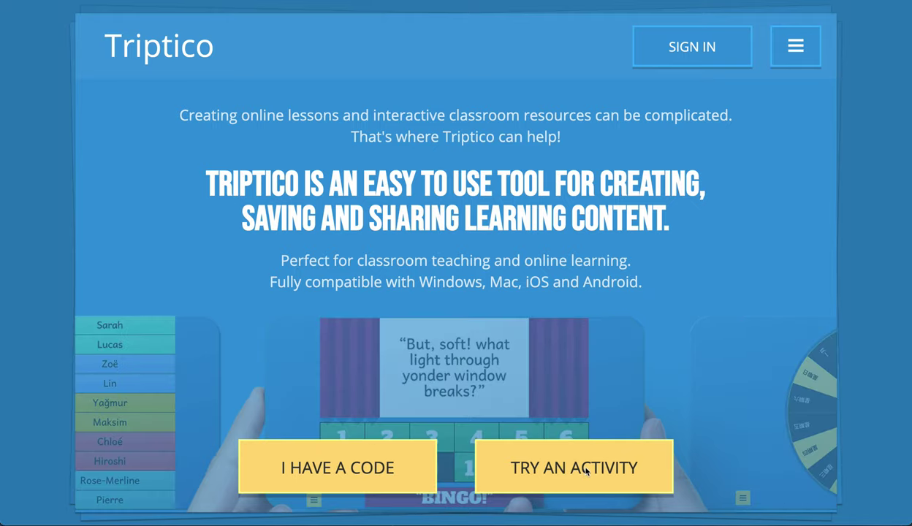
left_click(612, 476)
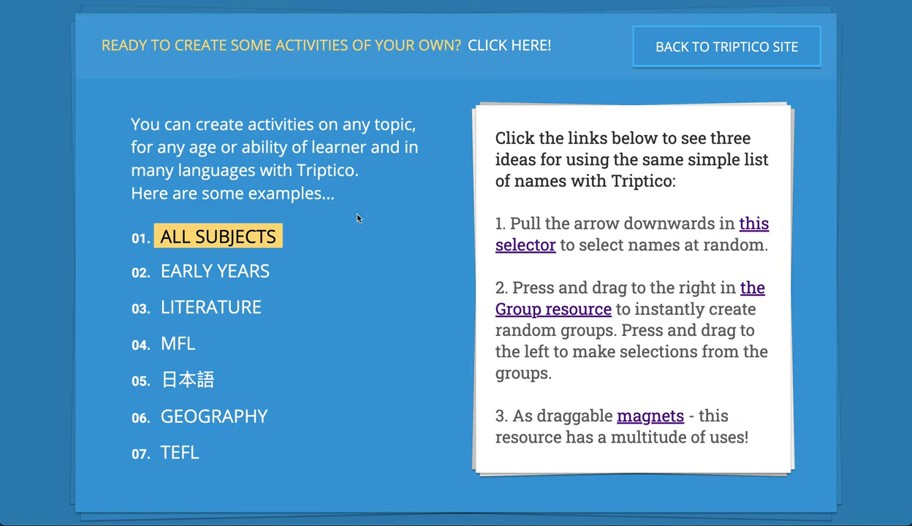
left_click(520, 243)
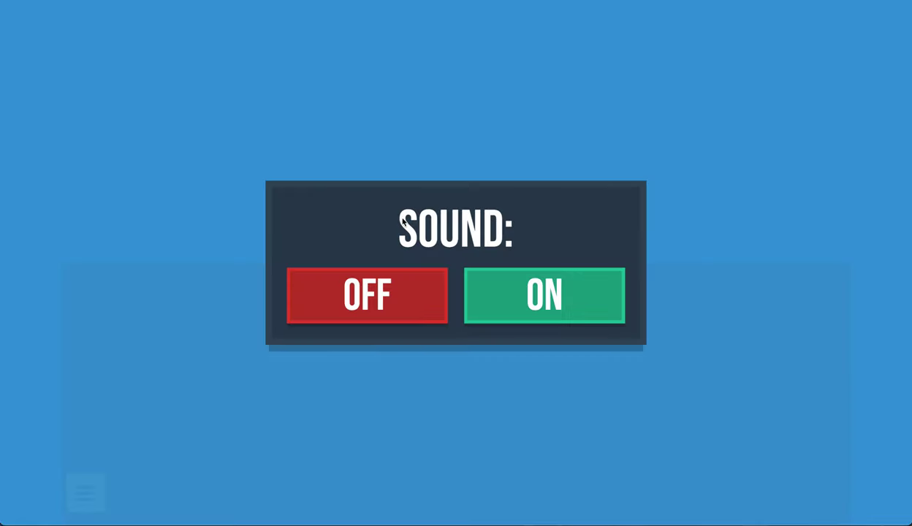
Turn sound on and pull the selector arrow twice to draw random names like JUNIOR
left_click(550, 295)
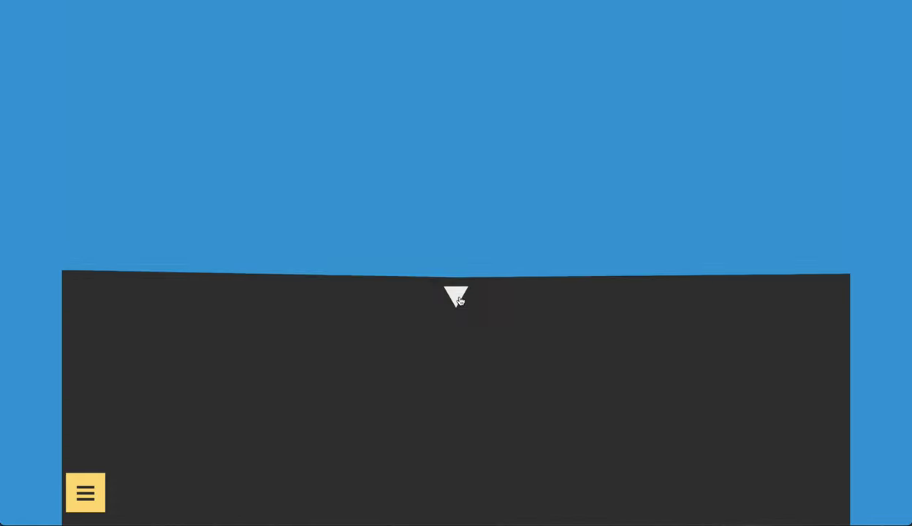
left_click_drag(454, 346, 458, 462)
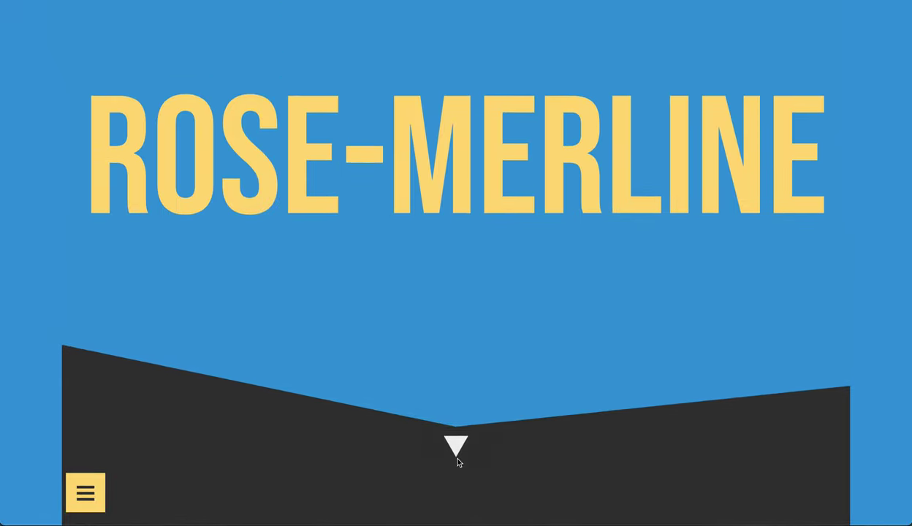
left_click_drag(456, 280, 460, 399)
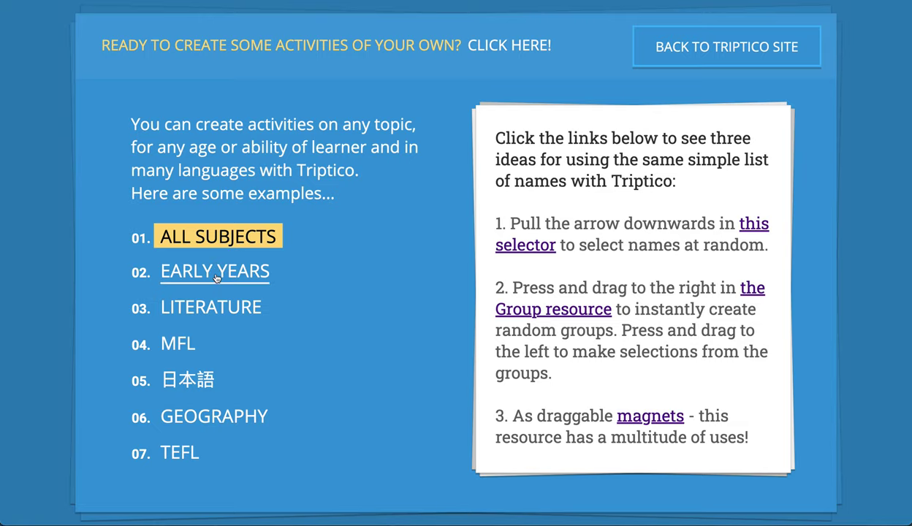
Try the Early Years 'begins with b' bread tile, view Literature ideas, then return home
left_click(215, 274)
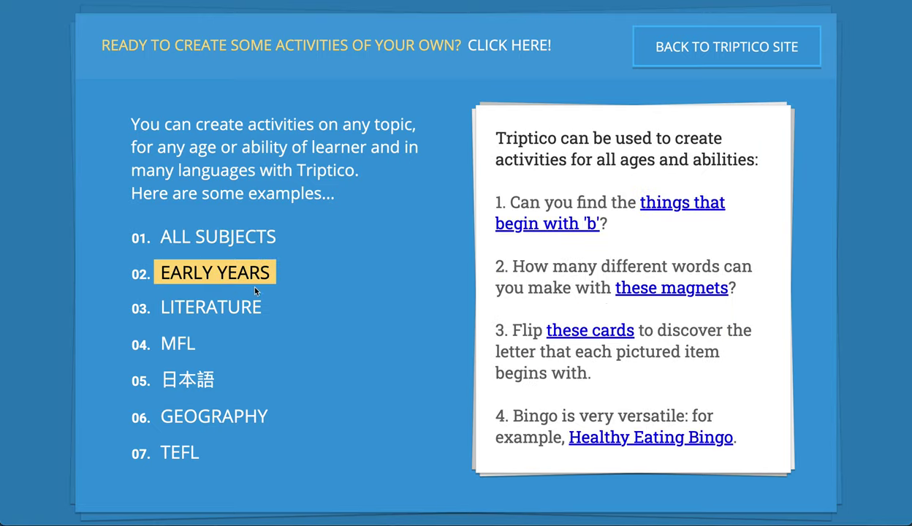
left_click(551, 219)
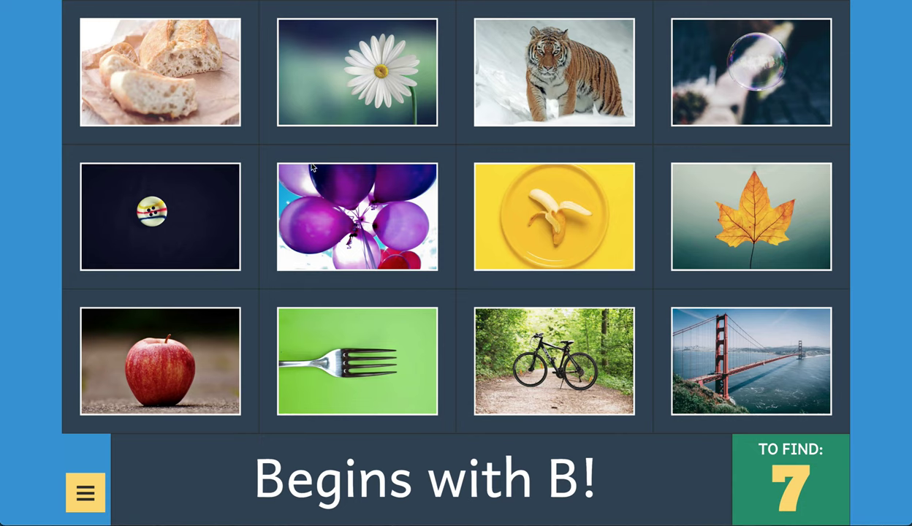
left_click(174, 118)
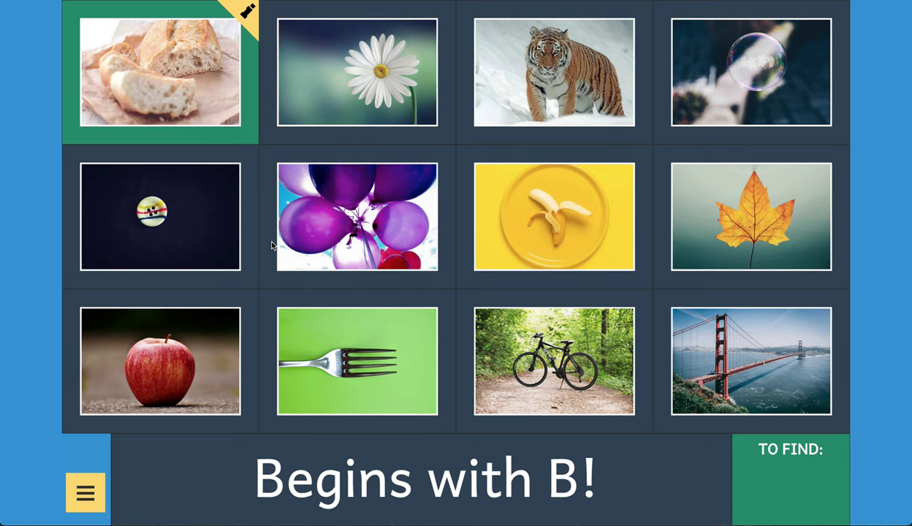
left_click(245, 15)
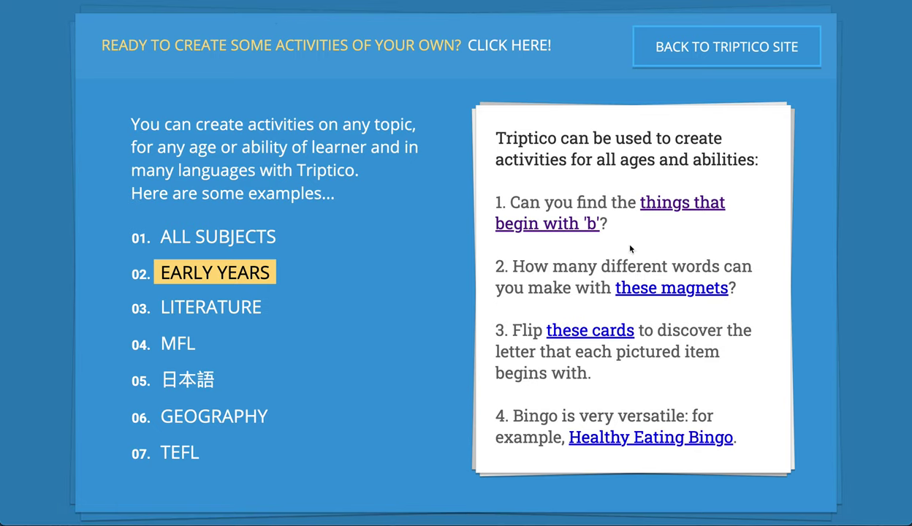
left_click(200, 310)
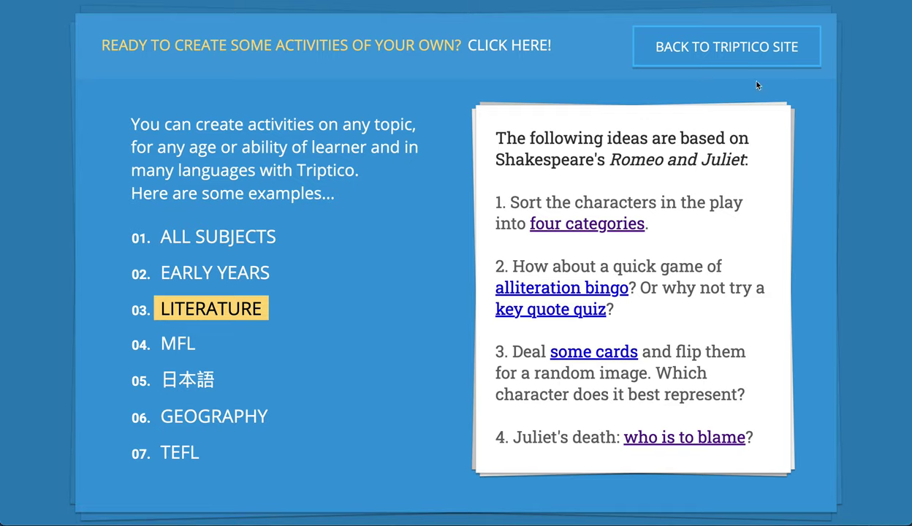
left_click(750, 50)
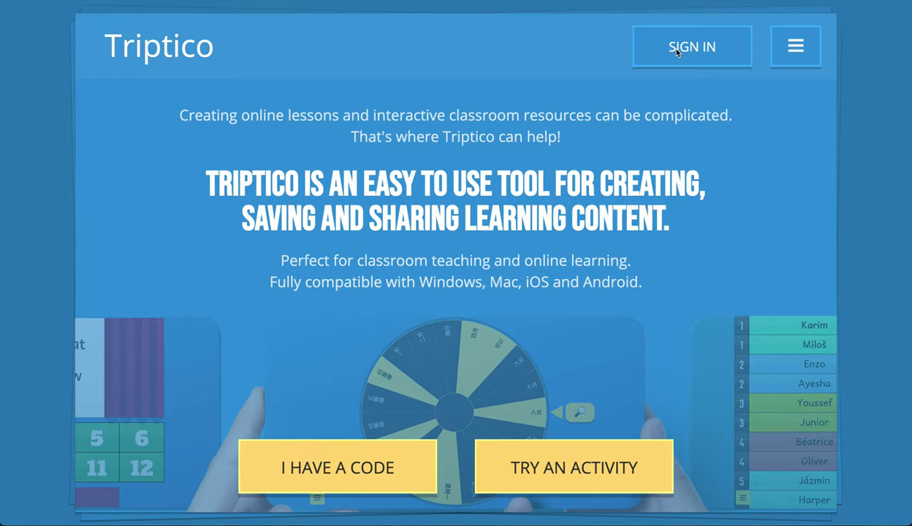
Sign in with the account username and password to reach the 289 saved files
left_click(696, 60)
left_click(479, 116)
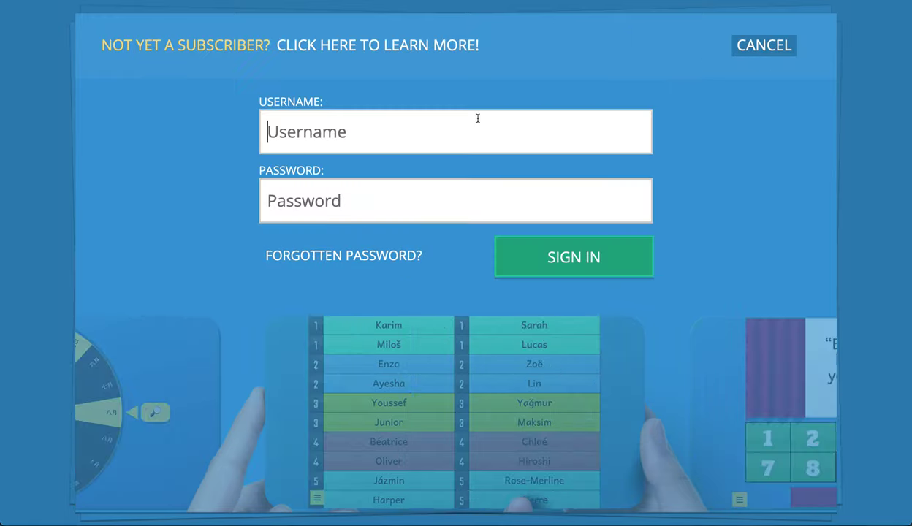
type("david")
left_click(455, 200)
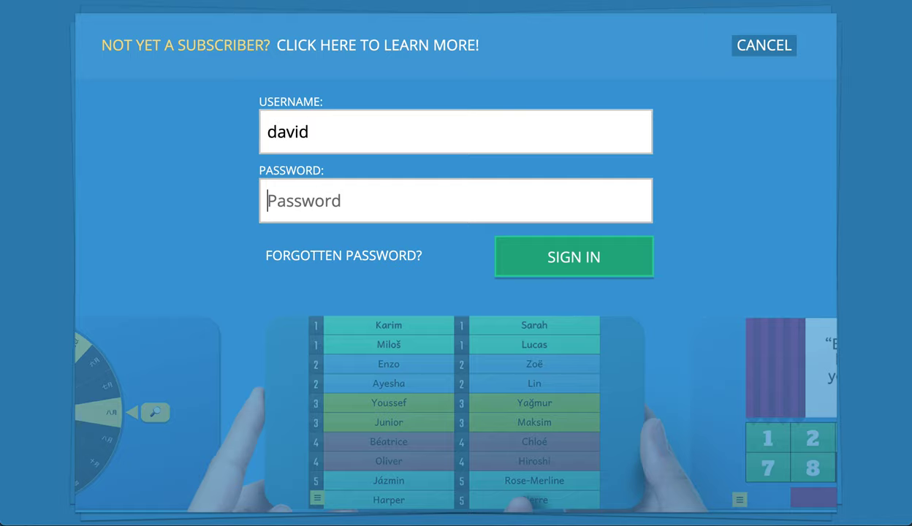
type("•••••••••••••••")
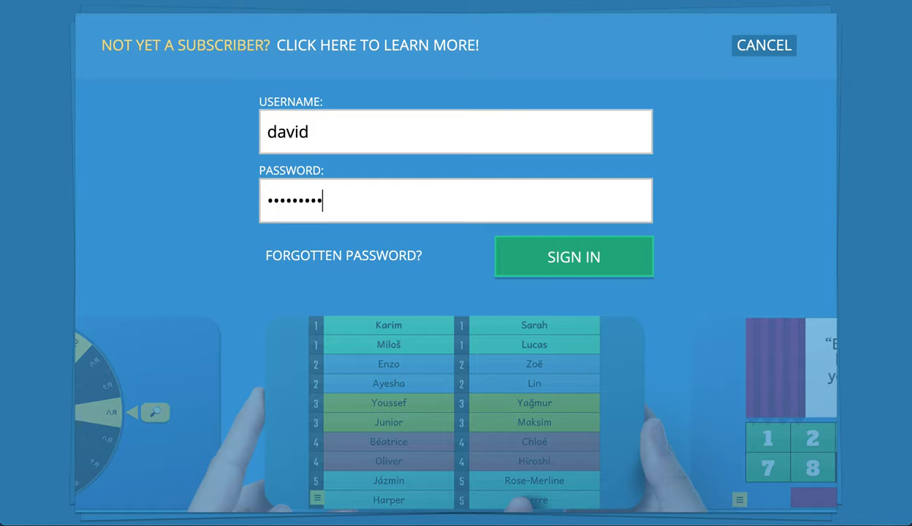
key("Return")
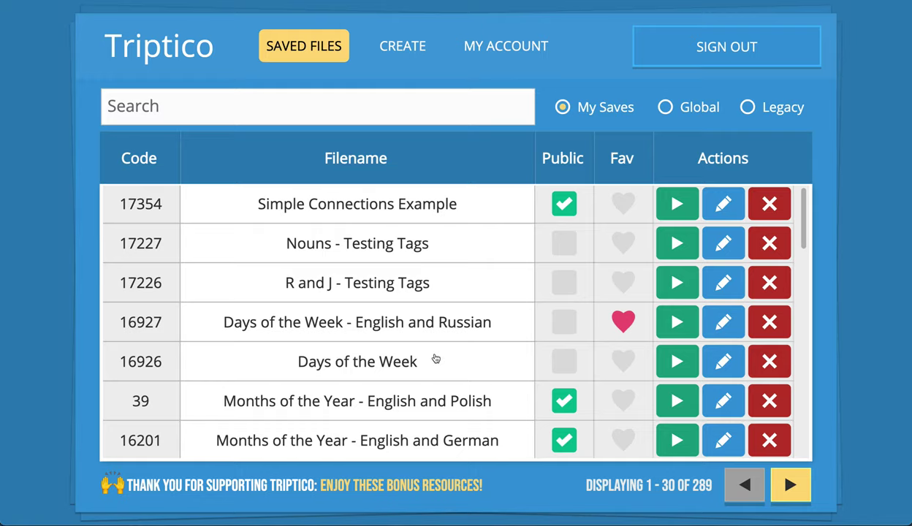
Browse the saved files list and move on to its next page
scroll(434, 358, "down", 5)
scroll(434, 358, "down", 7)
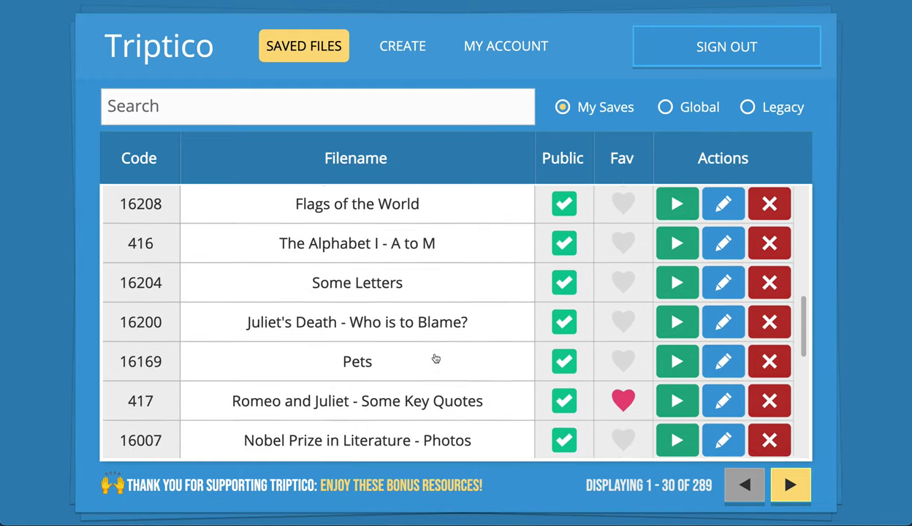
scroll(434, 358, "down", 1)
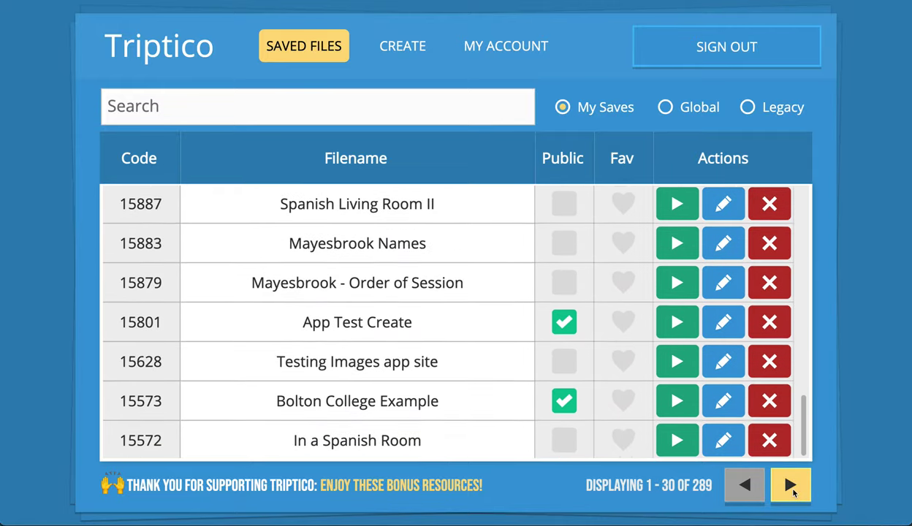
left_click(792, 490)
scroll(536, 403, "down", 10)
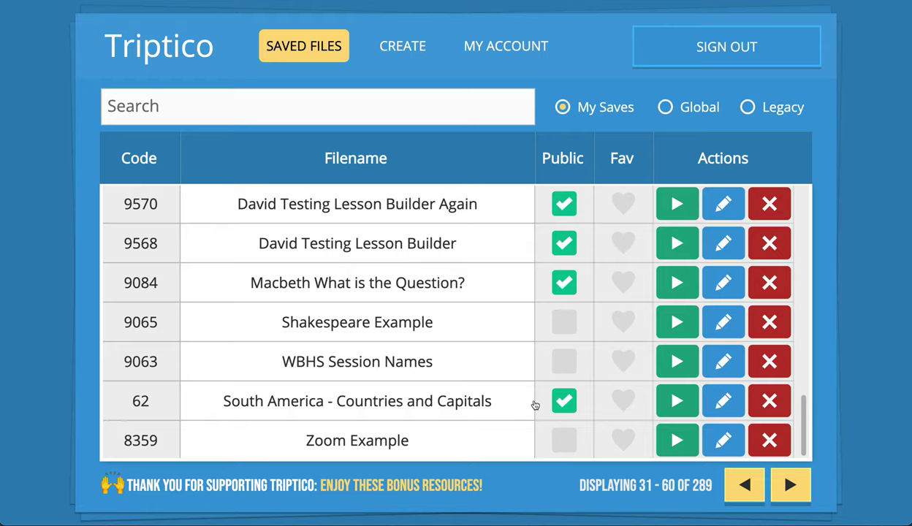
scroll(513, 401, "up", 10)
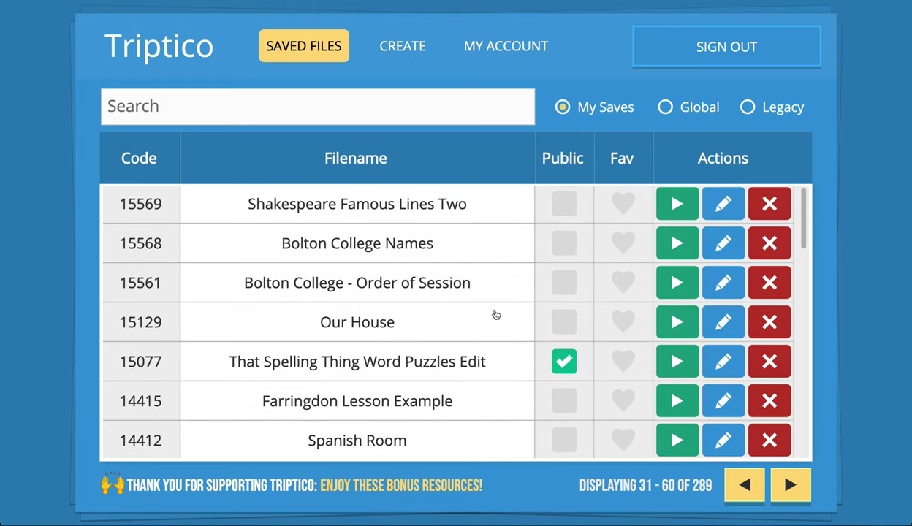
Search the saved files for 'romeo', leaving nine matching files
left_click(179, 102)
type("romeo")
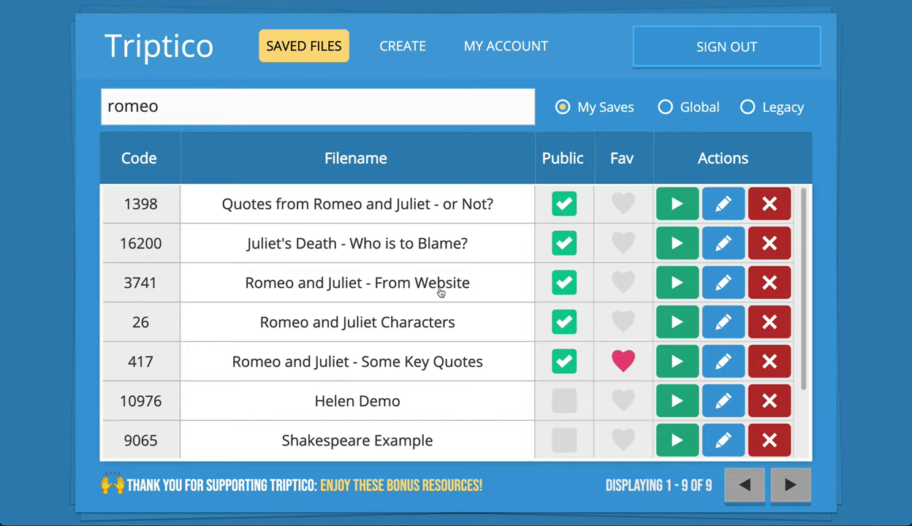
scroll(440, 291, "down", 2)
scroll(440, 292, "up", 2)
left_click(134, 241)
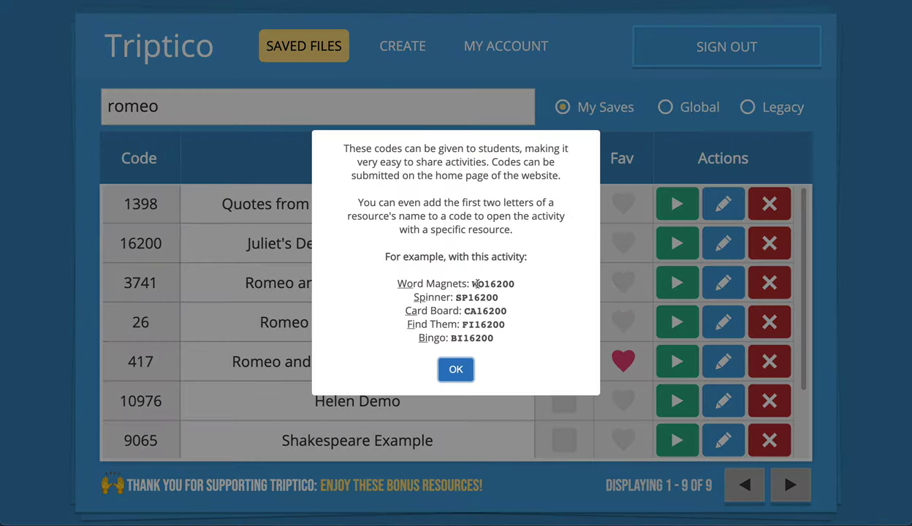
left_click_drag(398, 285, 412, 284)
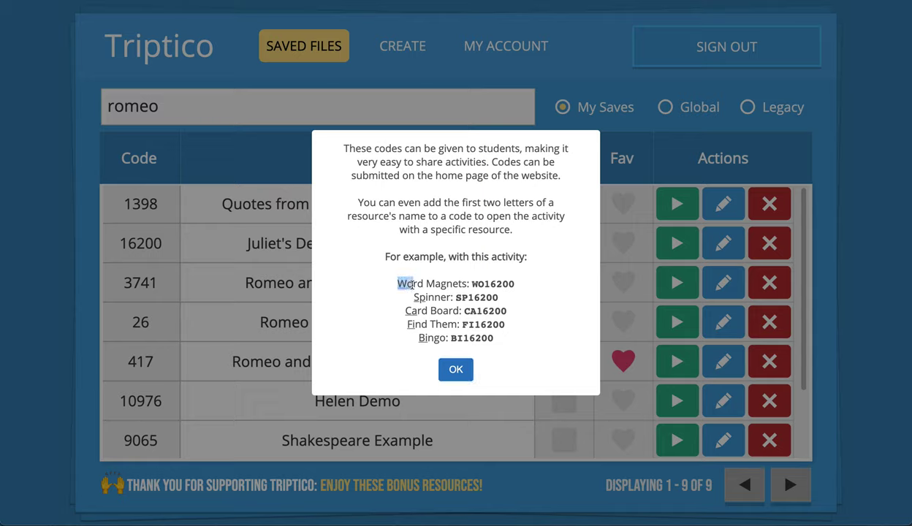
left_click_drag(472, 283, 520, 289)
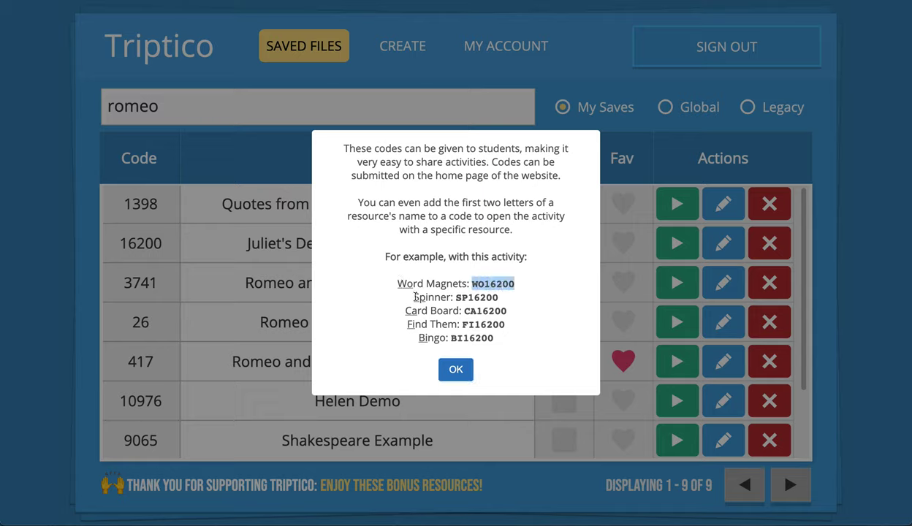
left_click_drag(414, 297, 499, 298)
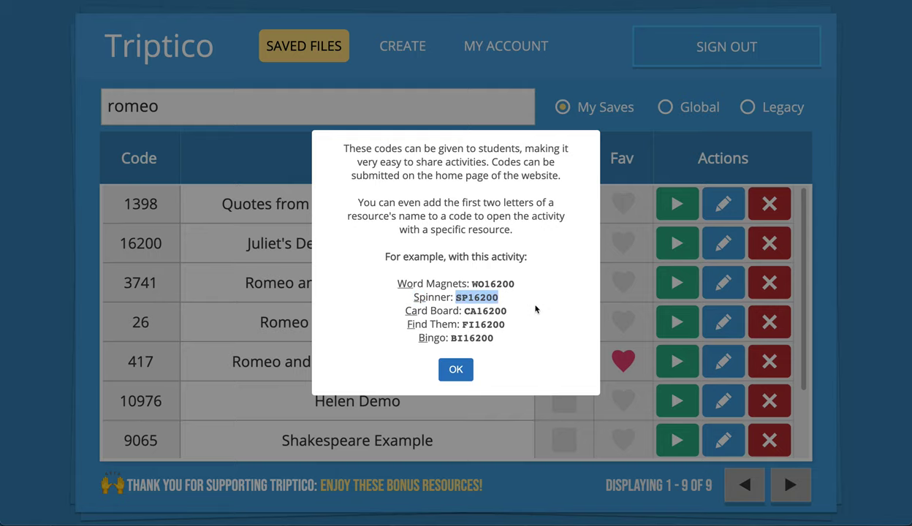
left_click(456, 369)
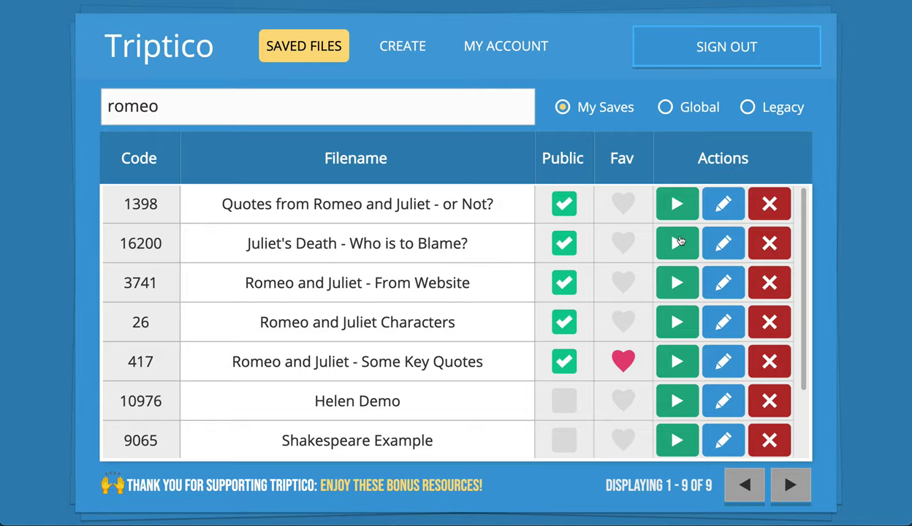
Open 'Juliet's Death - Who is to Blame?' (file 16200) in the 5: Order Sorter resource
left_click(683, 246)
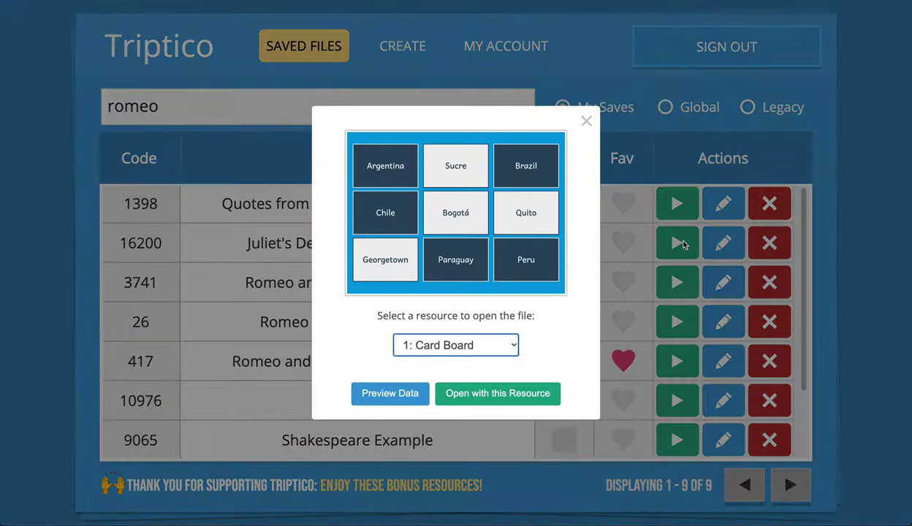
left_click(505, 348)
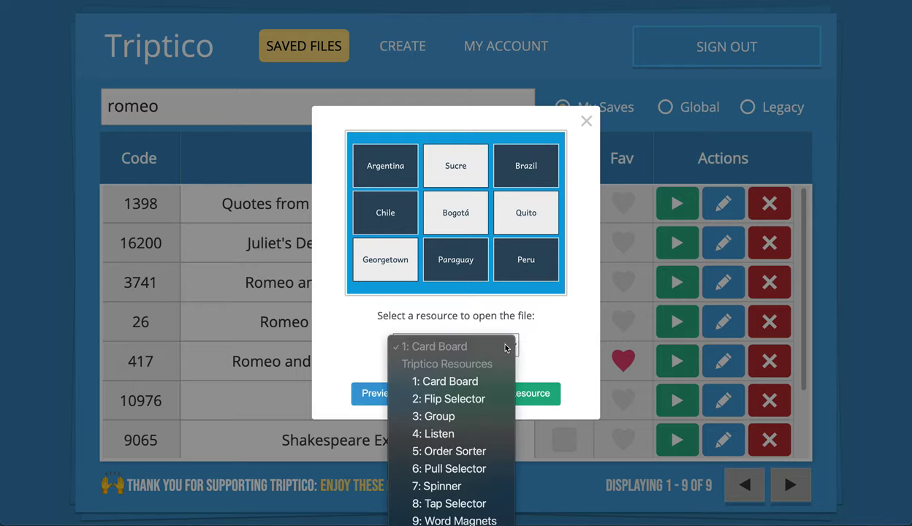
left_click(461, 453)
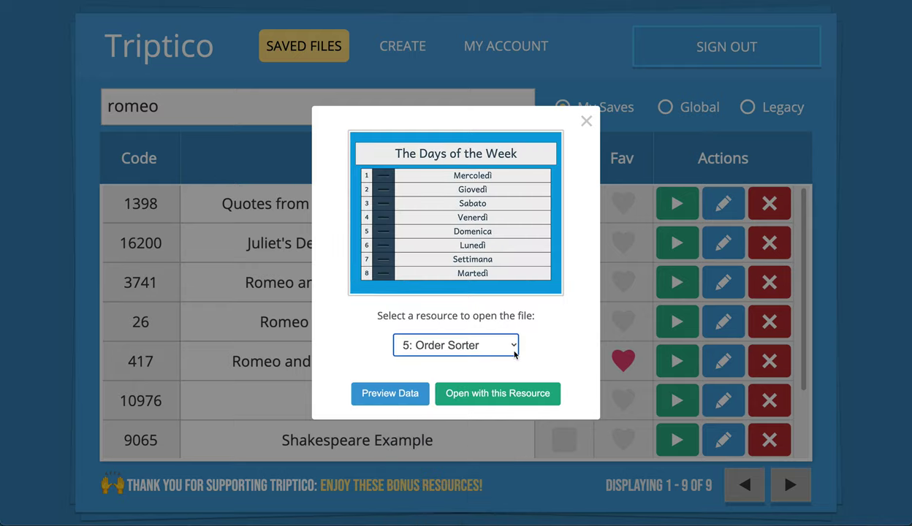
left_click(508, 394)
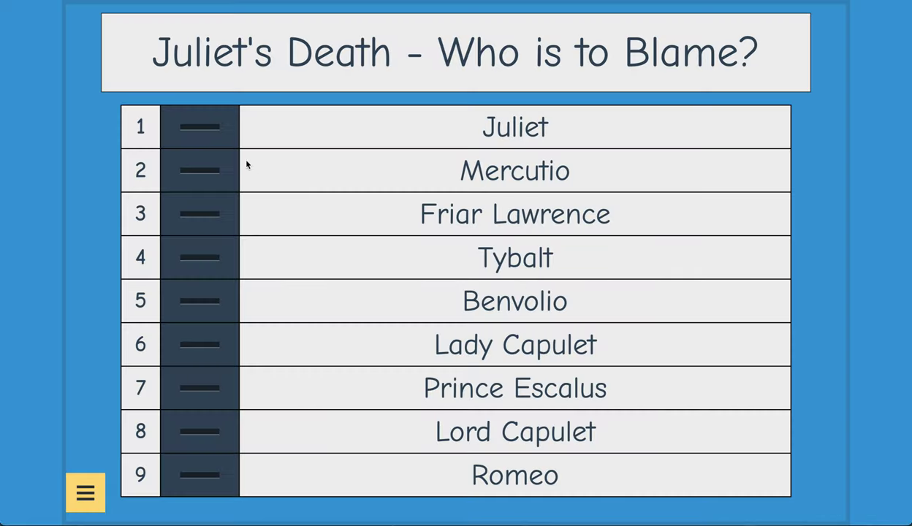
Reorder the ranking: Juliet down to 5th, Lady and Lord Capulet up, Mercutio to 2nd
left_click_drag(217, 133, 211, 340)
left_click_drag(221, 373, 211, 214)
left_click_drag(212, 443, 195, 198)
left_click_drag(191, 122, 205, 227)
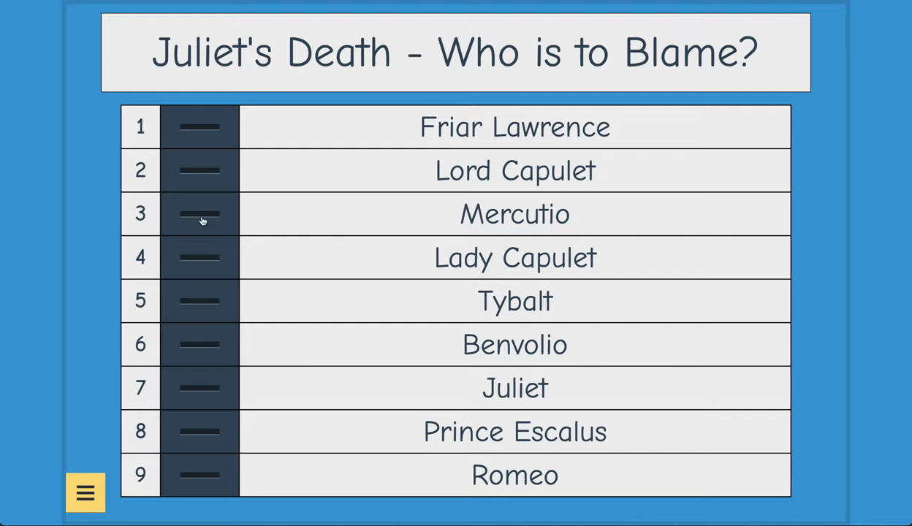
left_click_drag(202, 221, 214, 169)
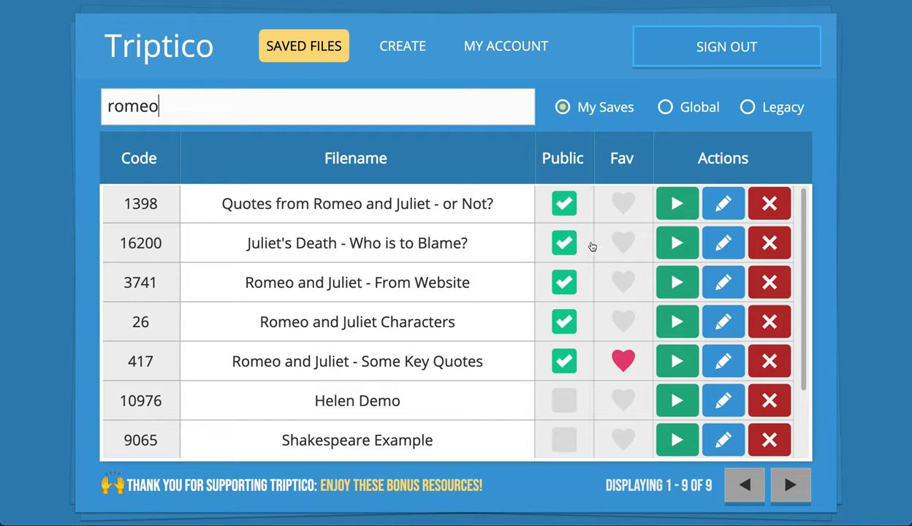
Switch Juliet's Death to private and back to public, then request its deletion
left_click(564, 244)
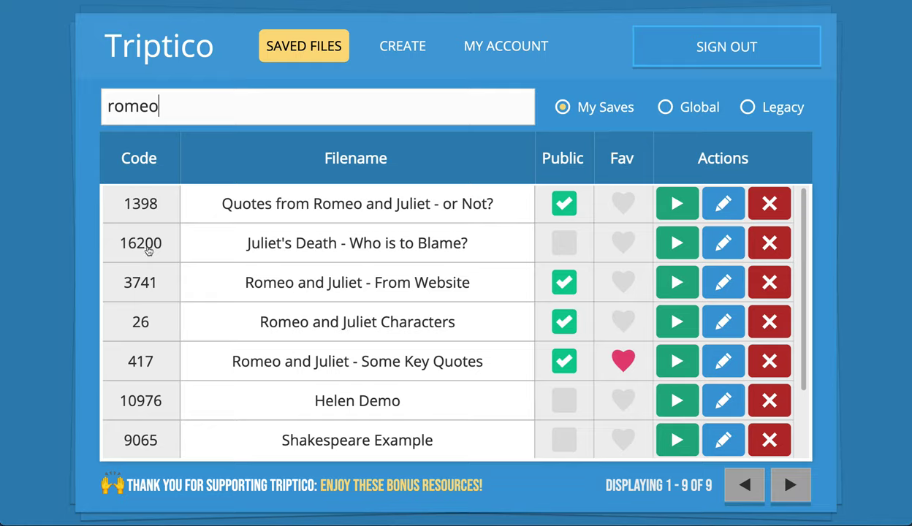
left_click(564, 244)
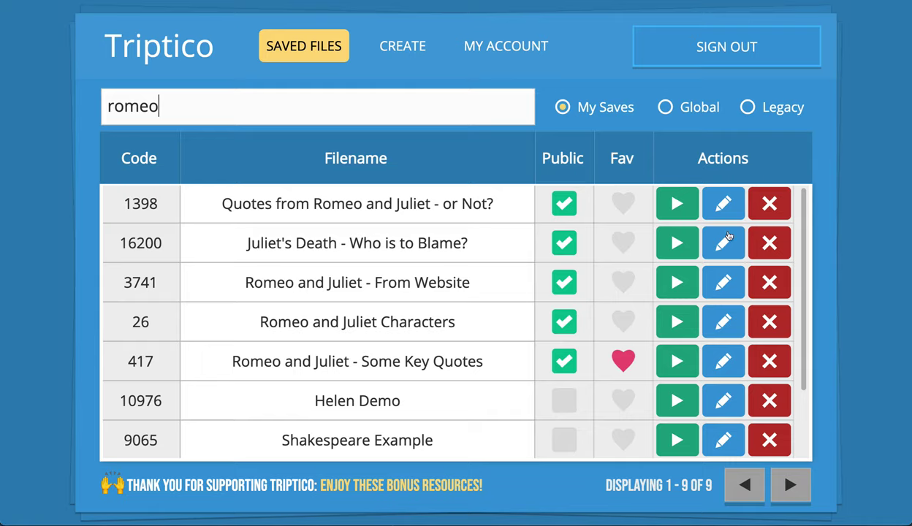
left_click(767, 244)
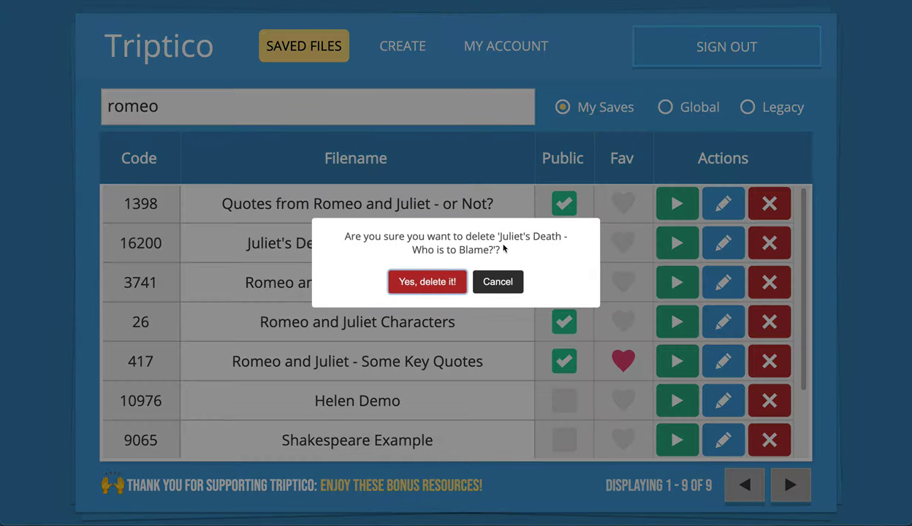
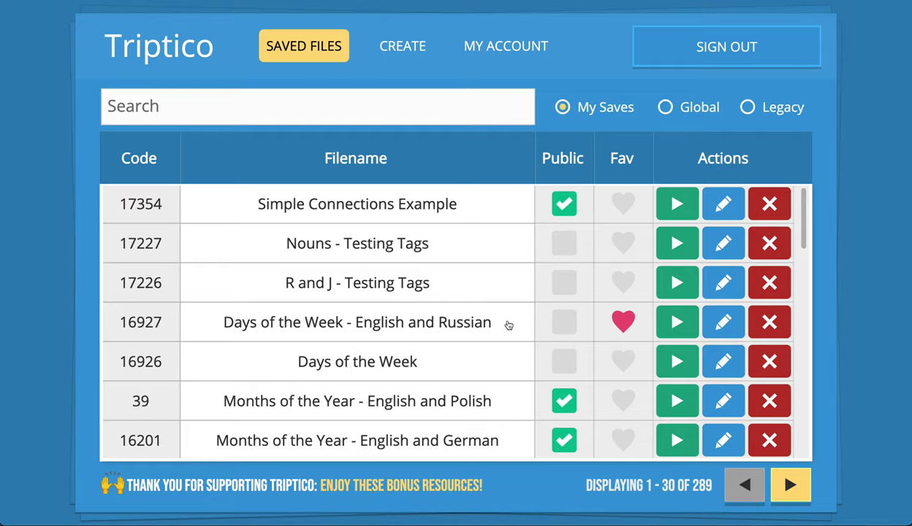
Switch the saved-files list to Global files, showing the 197 public resources
left_click(668, 106)
Search the Global files for 'Spanish' and scroll through the results
left_click(352, 107)
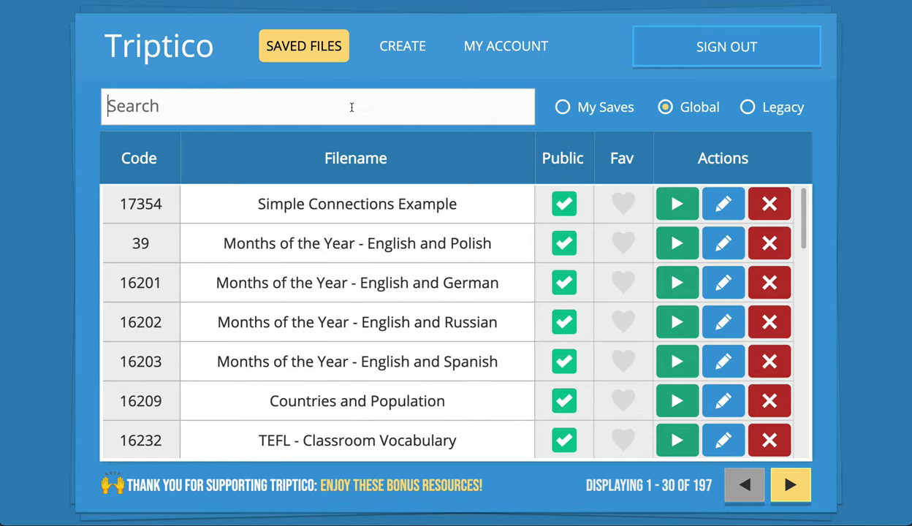
type("Spanish")
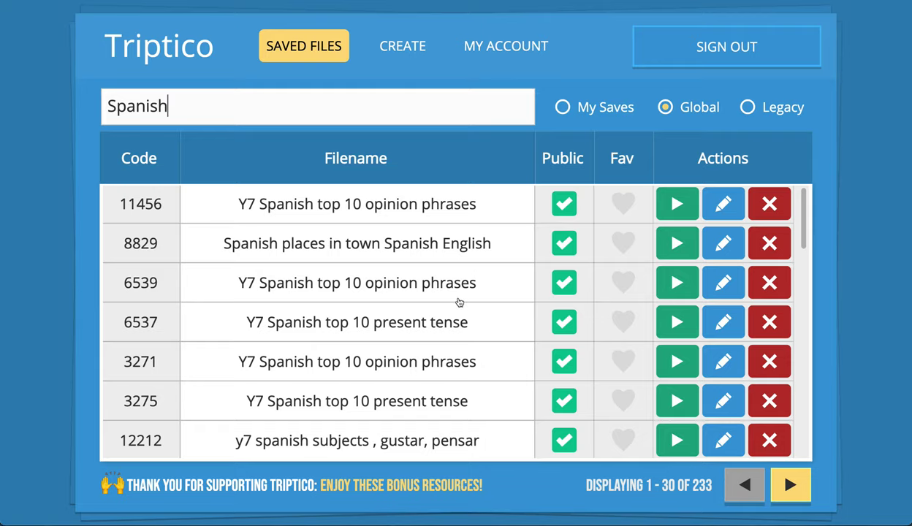
scroll(458, 306, "down", 5)
scroll(459, 303, "down", 10)
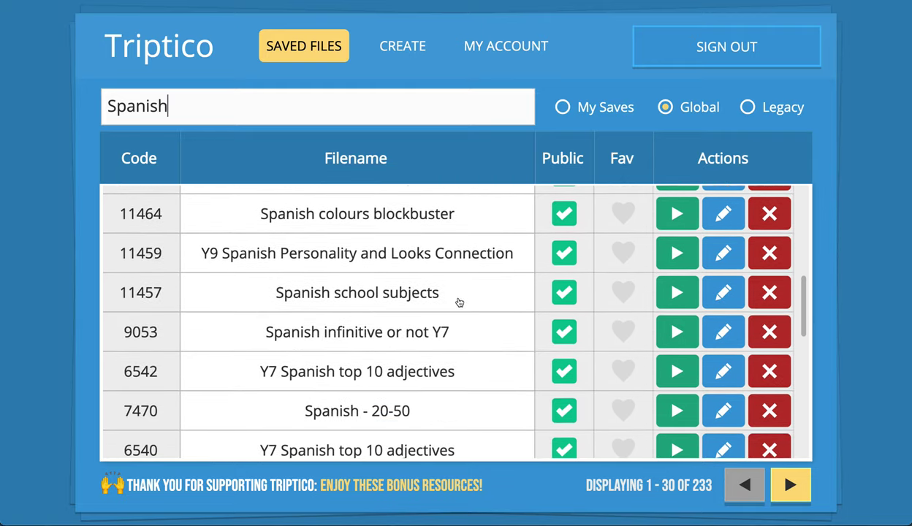
scroll(459, 302, "down", 5)
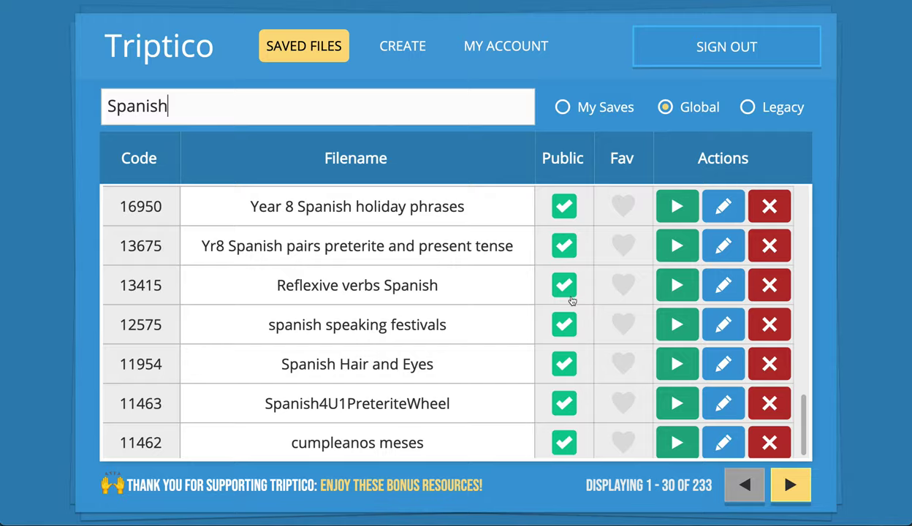
Try deleting and hiding another user's file, dismiss both warnings, then clear the search and show Legacy files
left_click(752, 278)
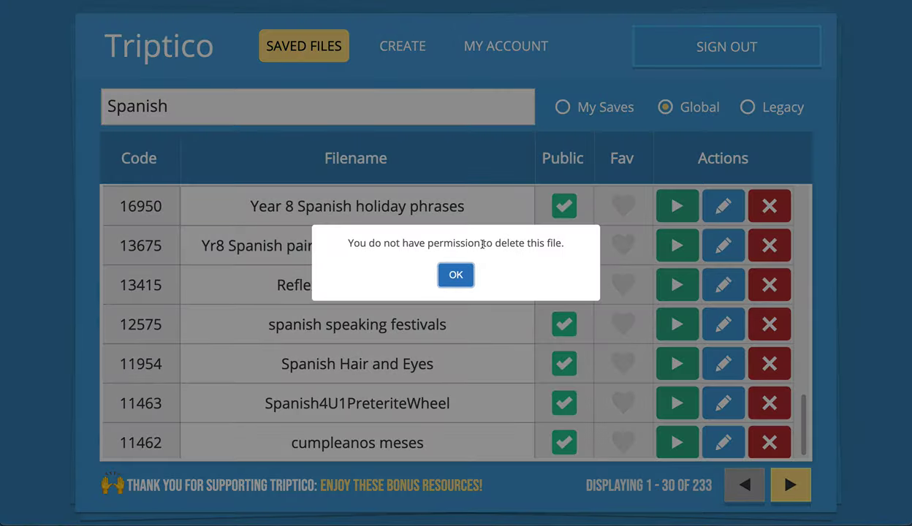
left_click(444, 281)
left_click(558, 282)
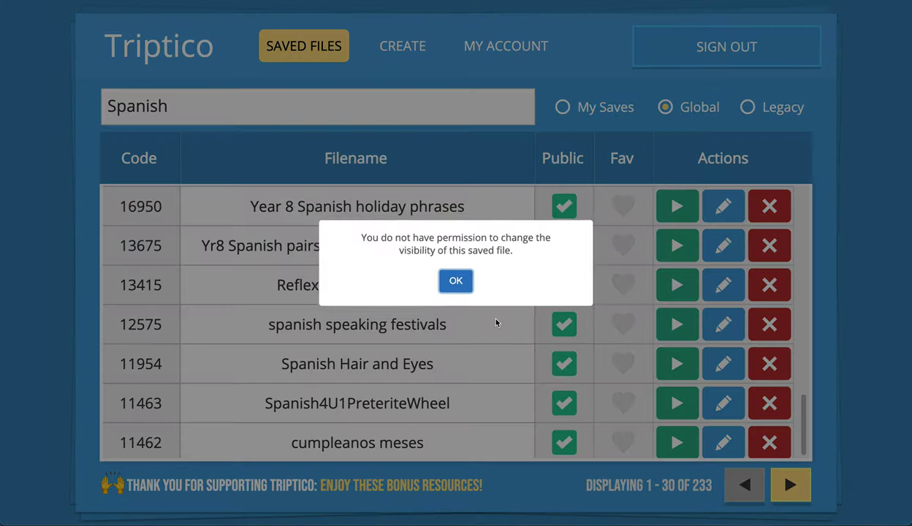
left_click(456, 291)
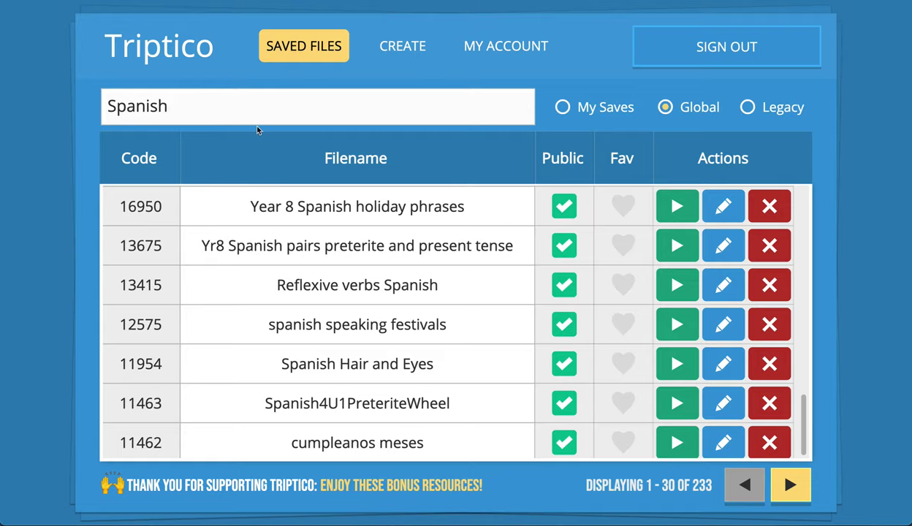
key("BackSpace")
key("BackSpace")
key("BackSpace")
key("BackSpace")
key("BackSpace")
key("BackSpace")
key("BackSpace")
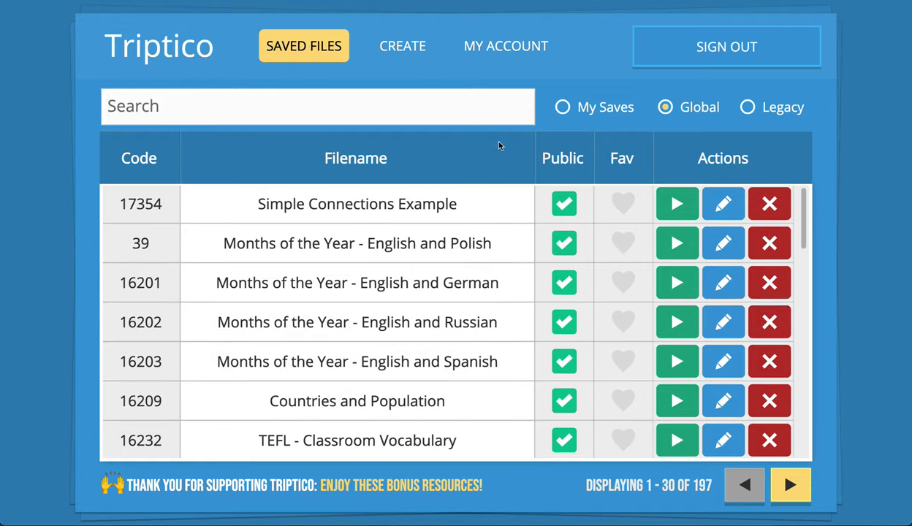
left_click(743, 108)
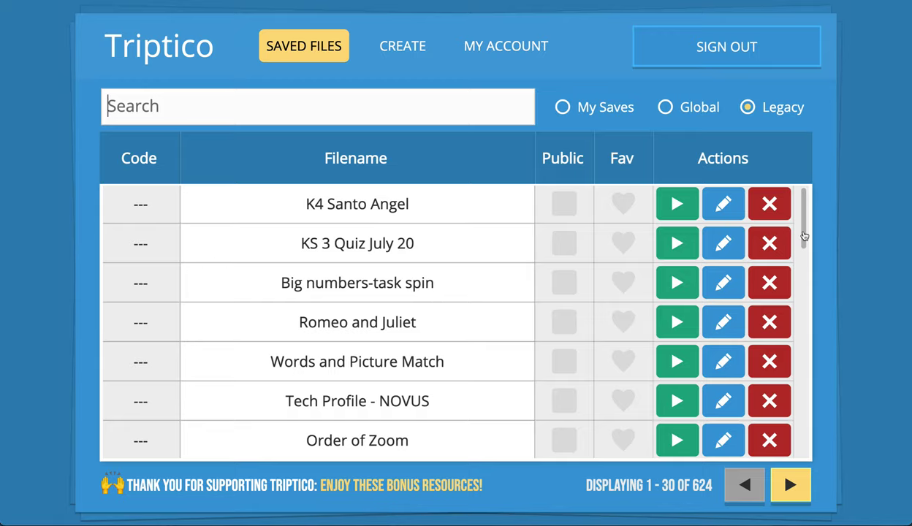
Page the Legacy files to 61–90 and choose to play Year 11 Weather
scroll(804, 235, "down", 3)
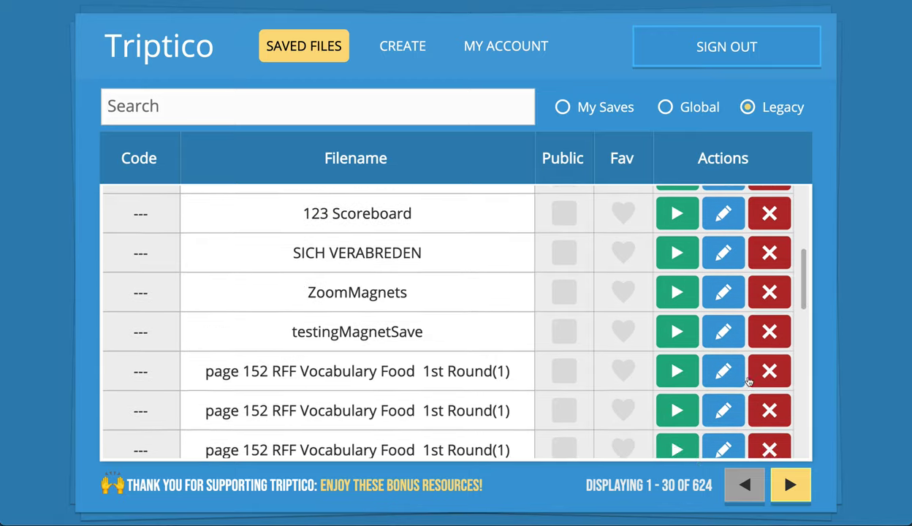
left_click_drag(803, 293, 804, 441)
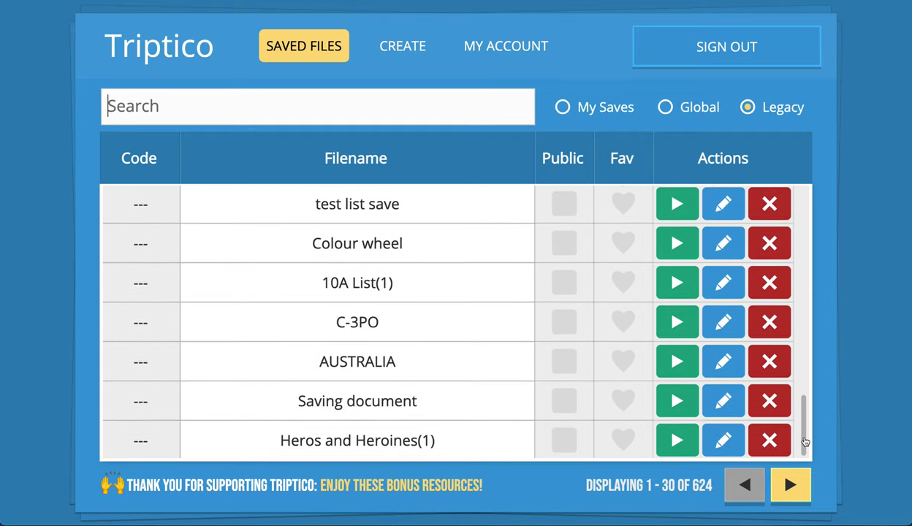
left_click(790, 483)
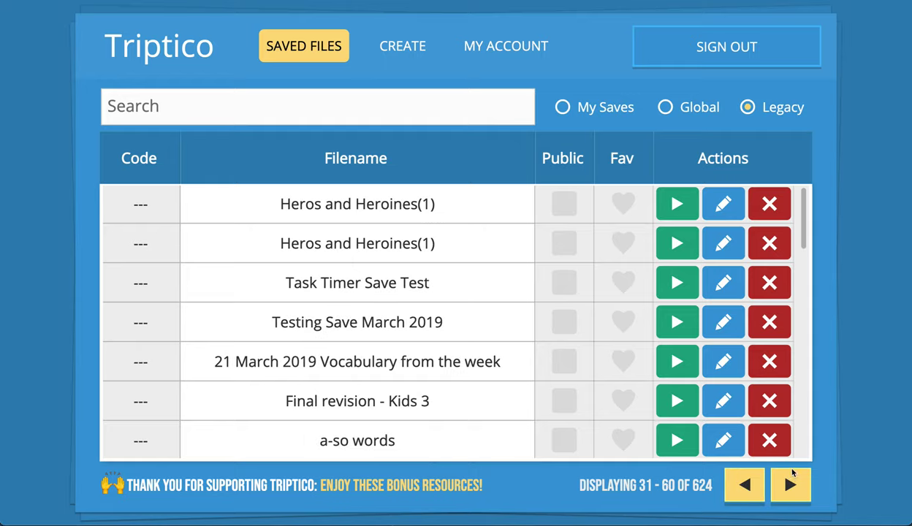
left_click(792, 489)
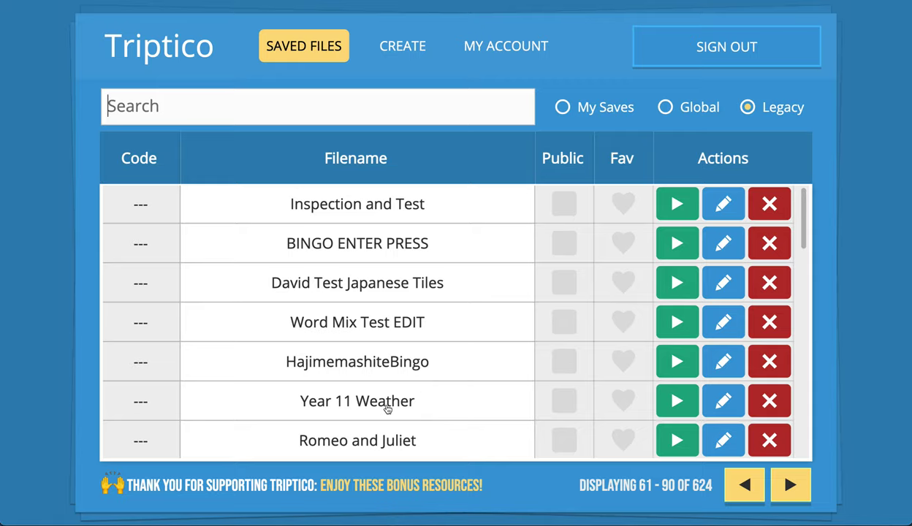
left_click(676, 402)
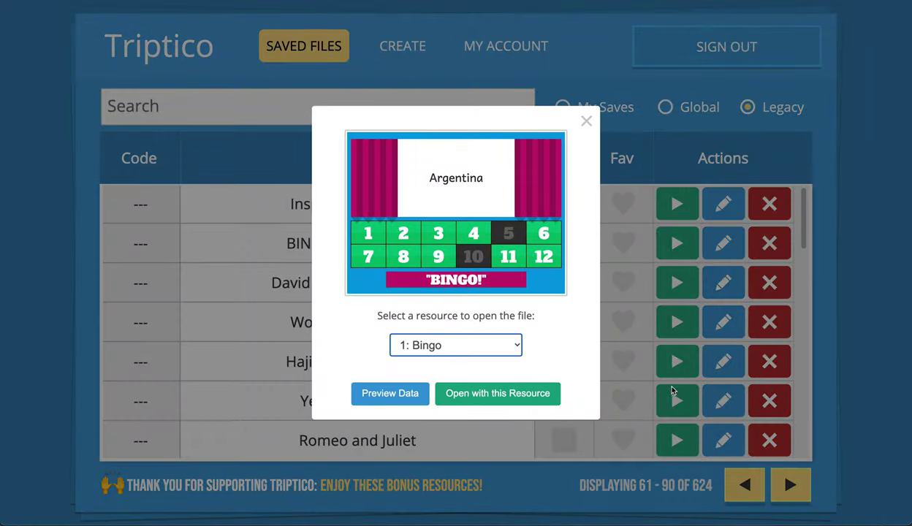
Open Year 11 Weather in Bingo, start the game and reveal tile 4's cold-front clue
left_click(493, 389)
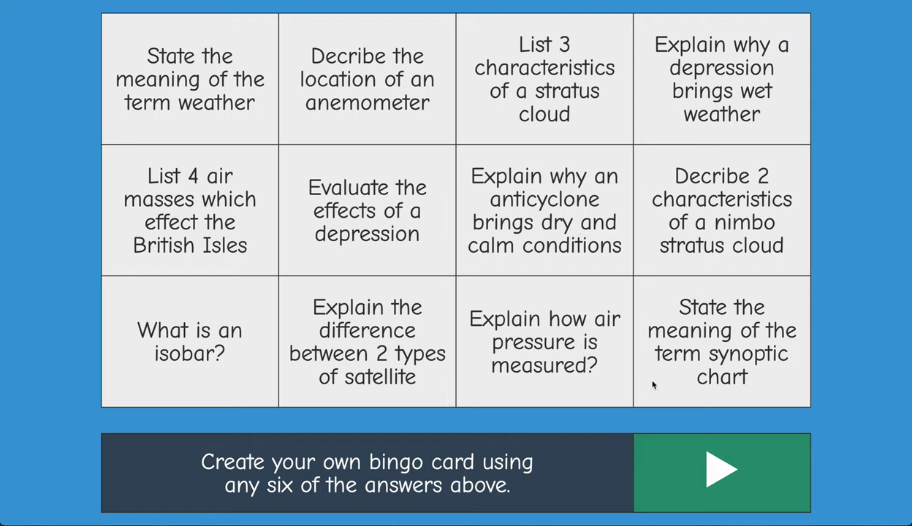
left_click(723, 482)
left_click(494, 316)
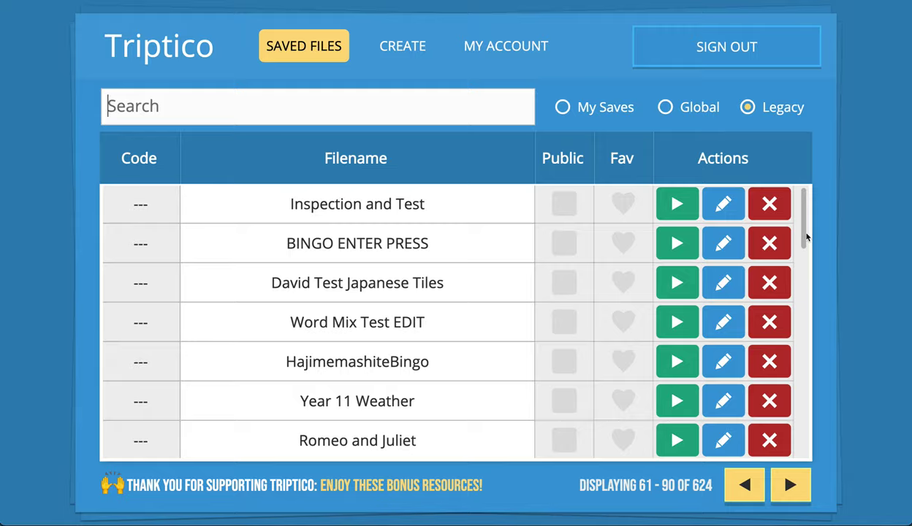
scroll(806, 252, "down", 1)
Scroll the Legacy list and open HajimemashiteBingo in the Create editor
scroll(806, 310, "down", 5)
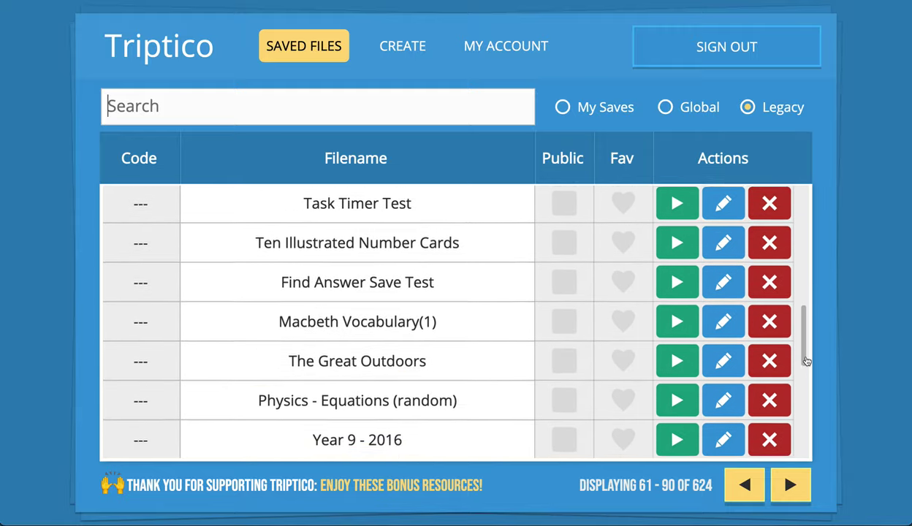
scroll(805, 307, "up", 5)
scroll(804, 292, "down", 3)
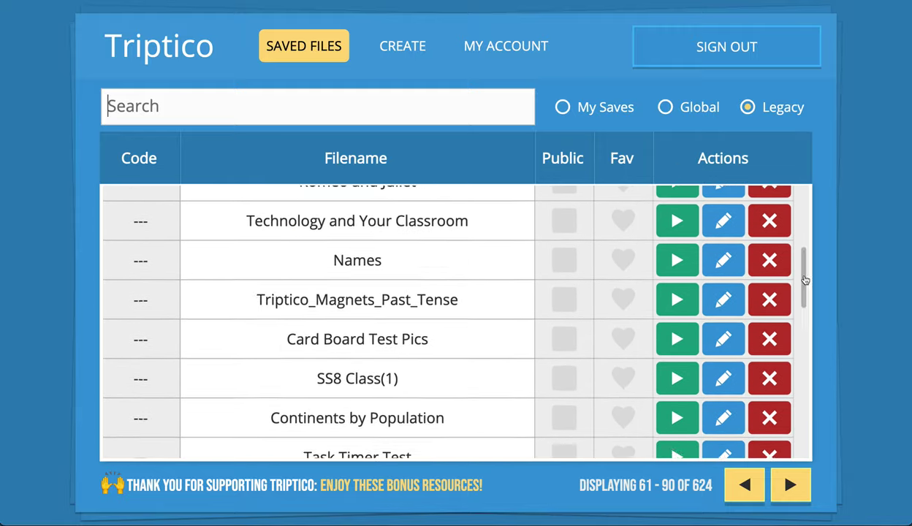
scroll(803, 285, "up", 5)
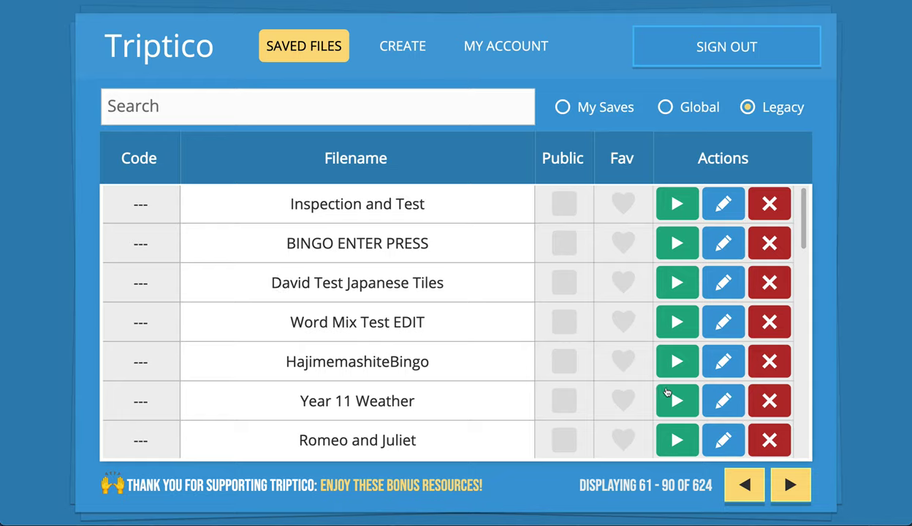
left_click(723, 362)
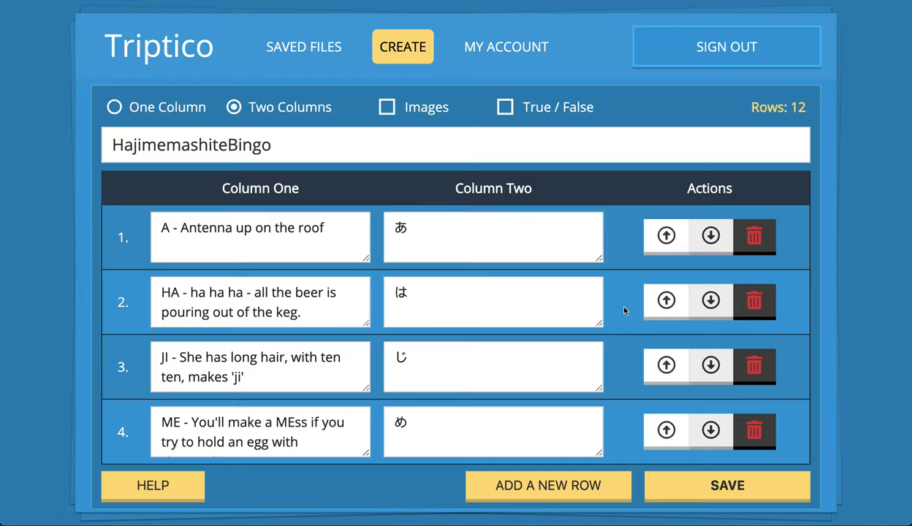
Look through HajimemashiteBingo's mnemonic rows, tabbing down to row 8, then return to My Saves
scroll(631, 310, "down", 5)
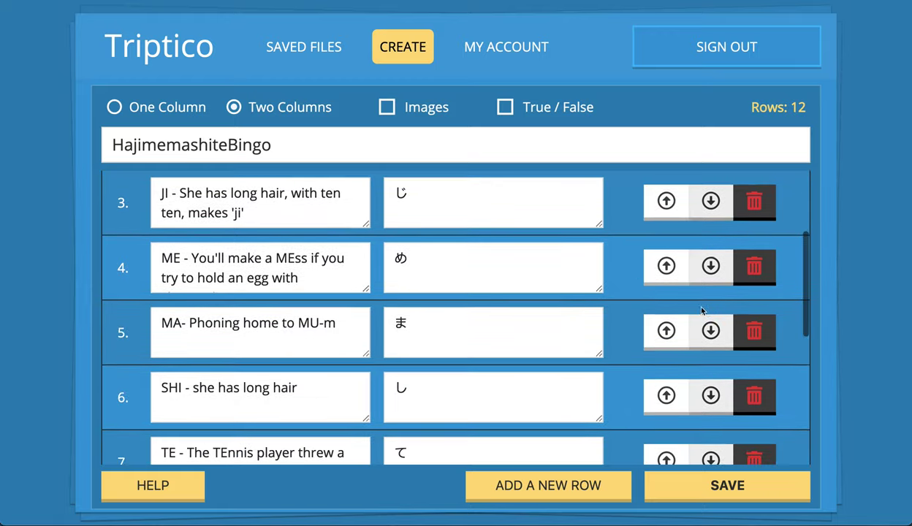
left_click_drag(805, 311, 800, 375)
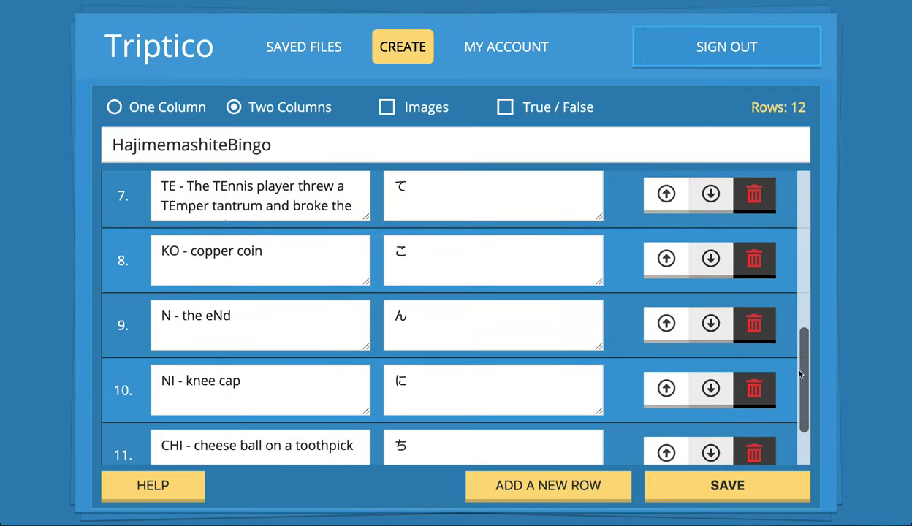
scroll(625, 329, "up", 5)
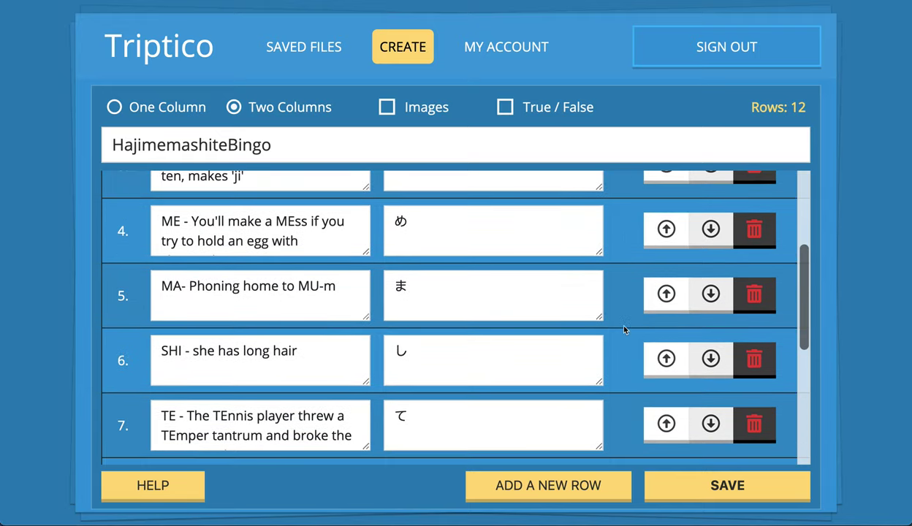
scroll(625, 329, "up", 2)
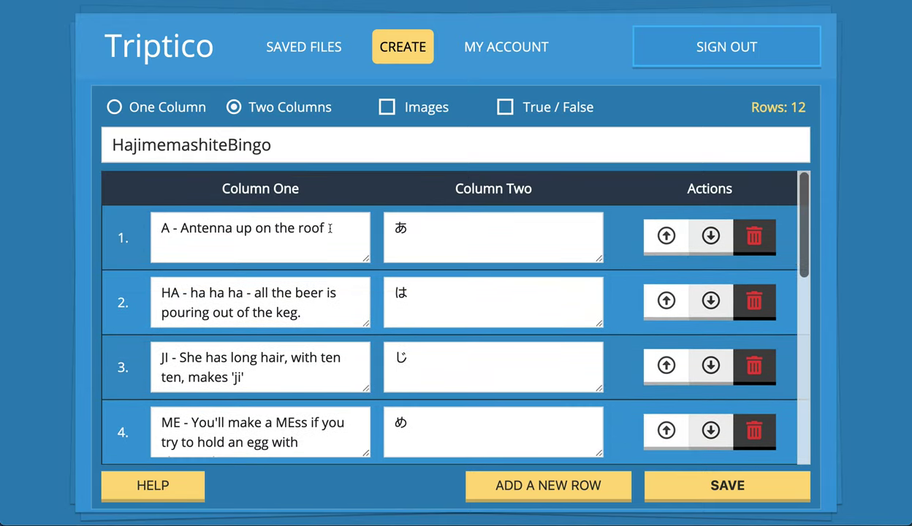
left_click(333, 229)
key("Tab")
key("Tab")
key("Tab")
key("Tab")
key("Tab")
key("Tab")
key("Tab")
key("Tab")
key("Tab")
key("Tab")
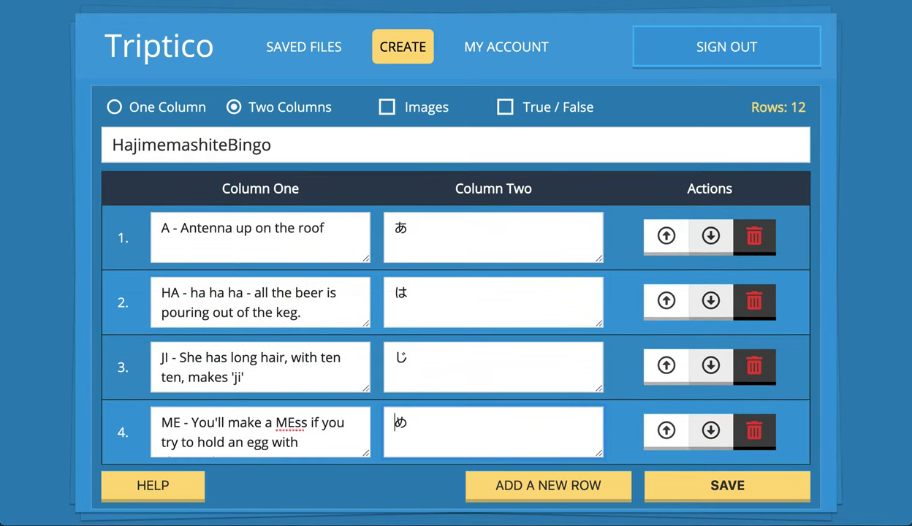
key("Tab")
key("Tab")
key("Tab")
key("Tab")
key("Tab")
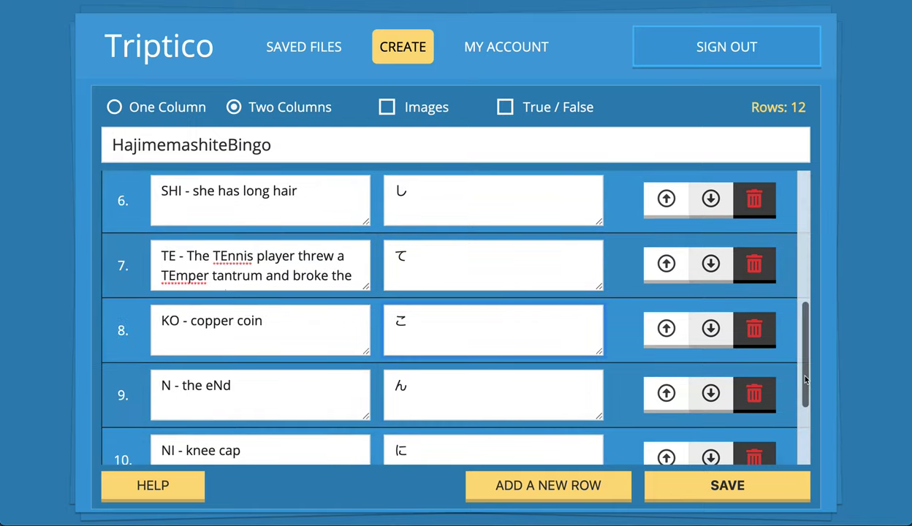
scroll(806, 349, "up", 2)
left_click_drag(806, 350, 813, 261)
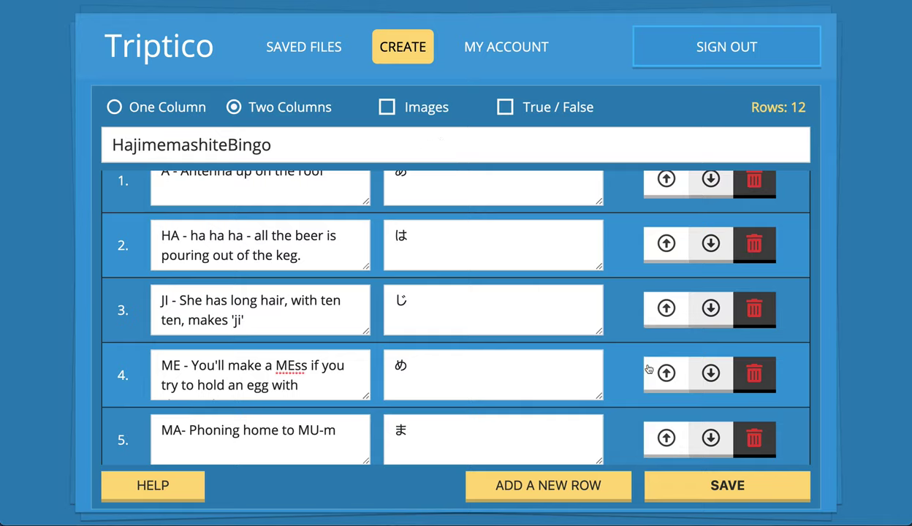
left_click(301, 47)
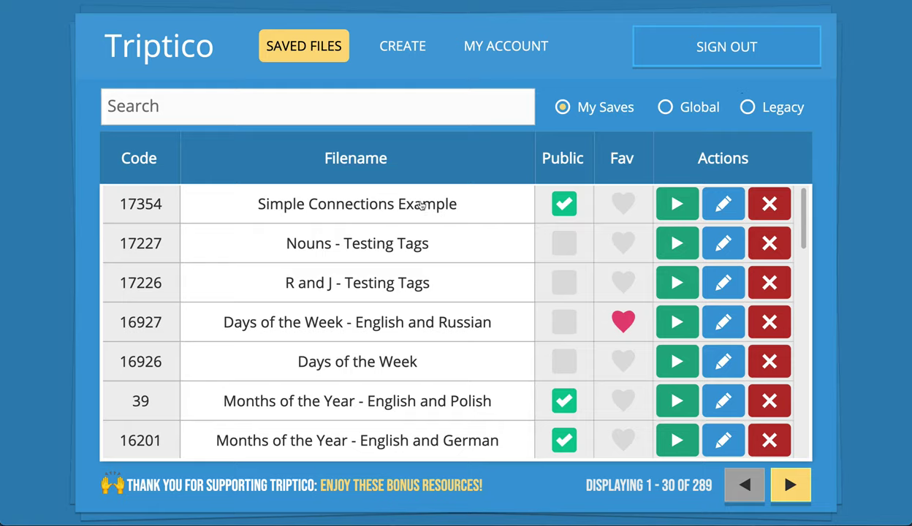
Check Simple Connections Example's file details, content types and last saved date, then start a new list
left_click(349, 207)
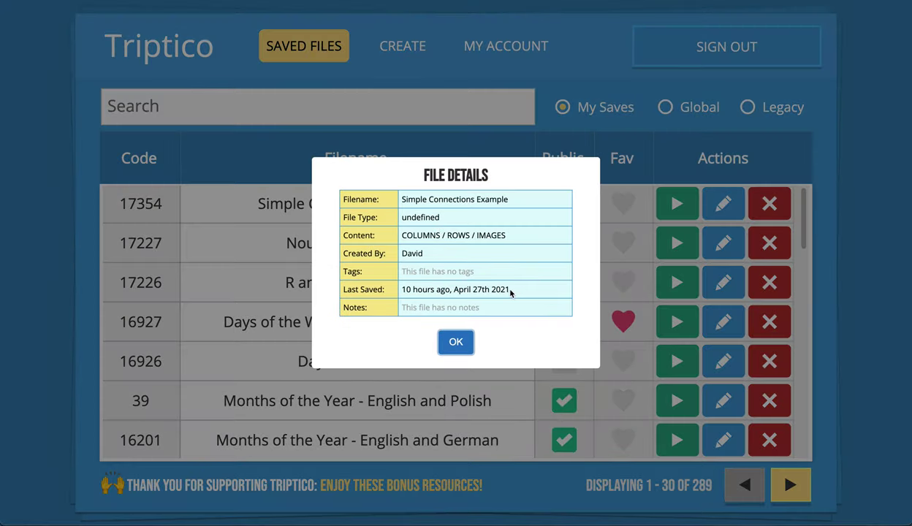
left_click_drag(510, 292, 395, 291)
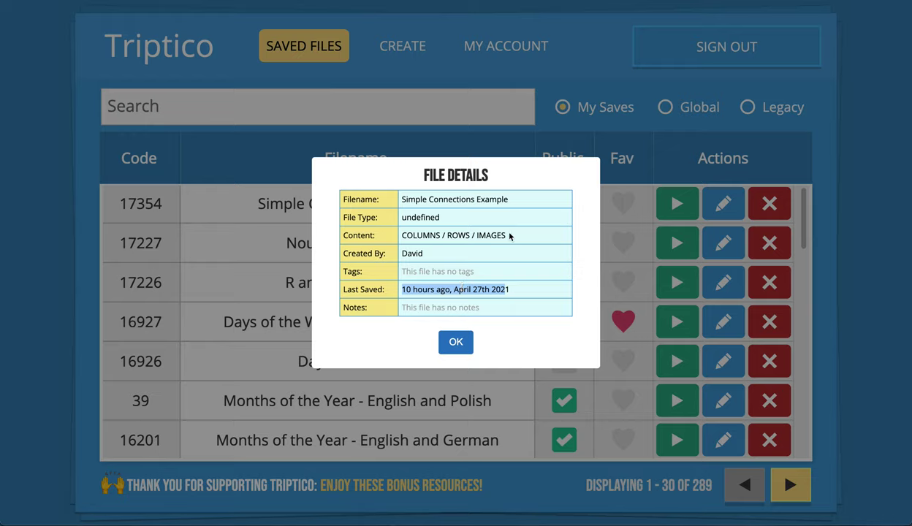
left_click_drag(510, 236, 397, 237)
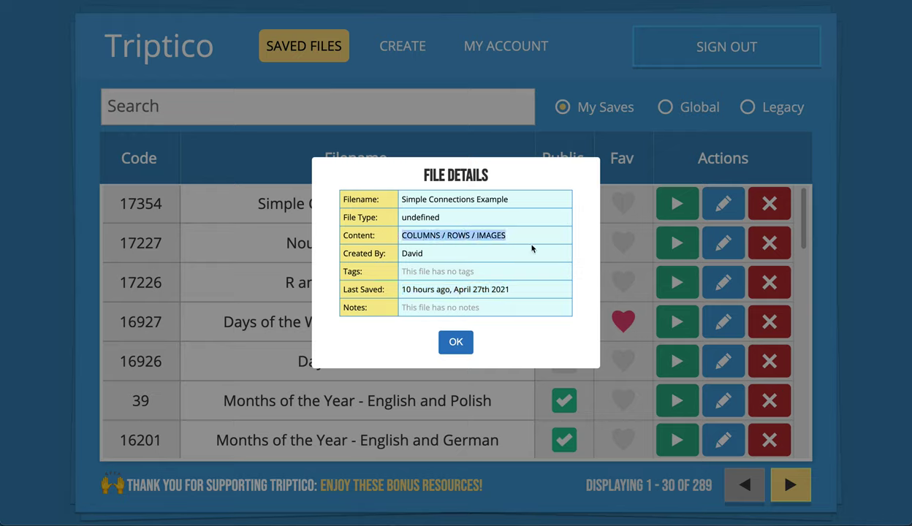
left_click(468, 343)
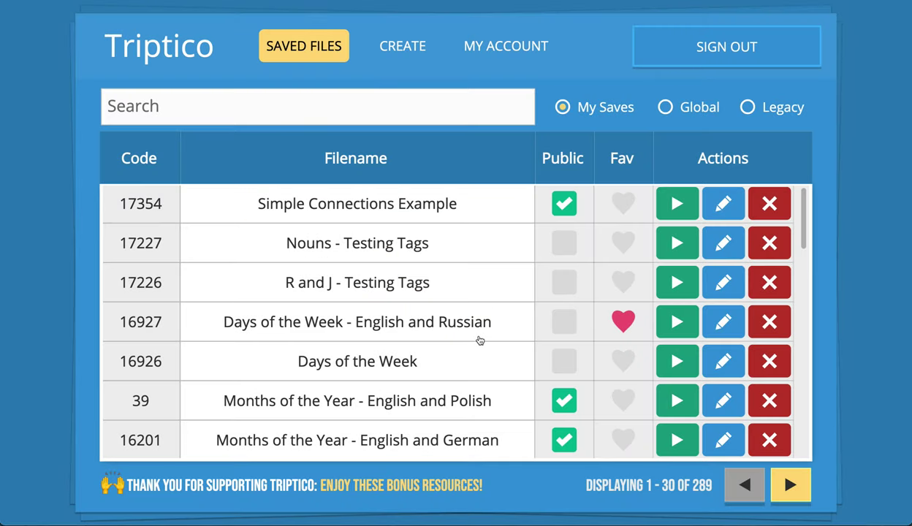
left_click(406, 52)
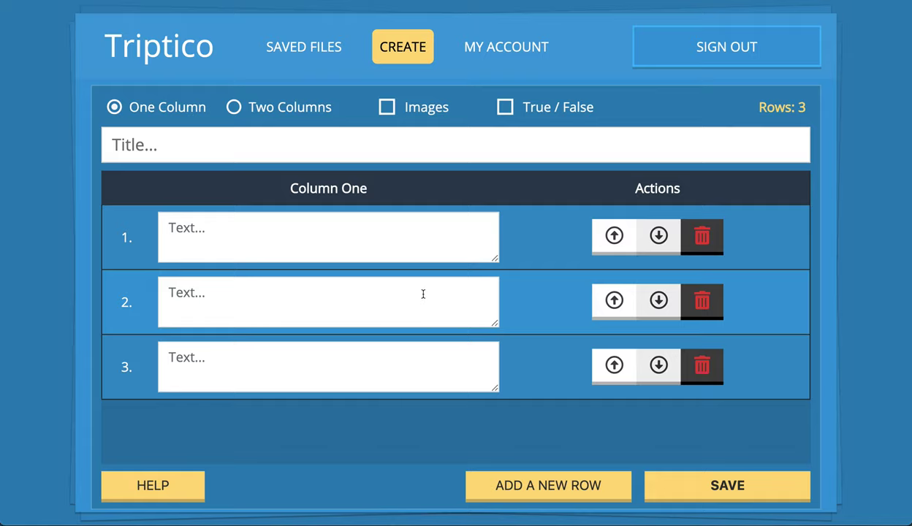
Add rows to the new list until it has 12
left_click(590, 485)
left_click(590, 486)
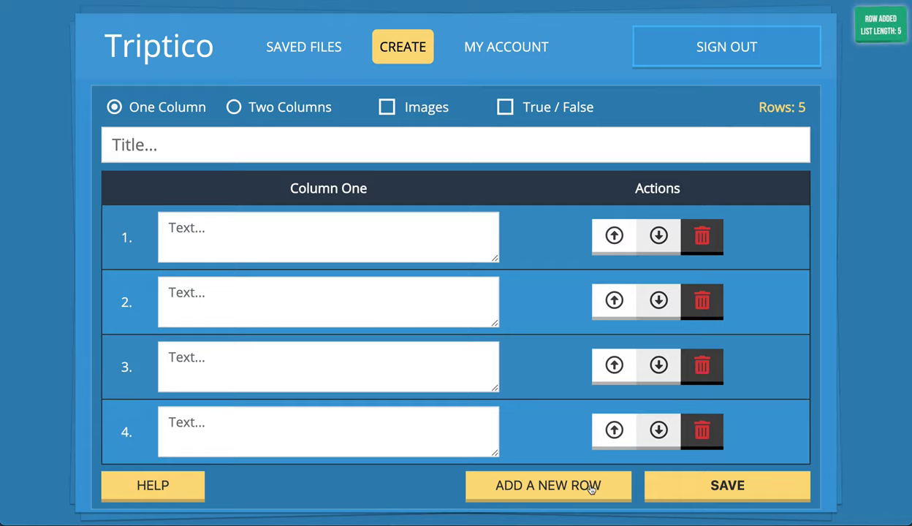
left_click(591, 486)
left_click(592, 488)
left_click(591, 488)
left_click(591, 488)
left_click(592, 488)
left_click(592, 488)
left_click(592, 487)
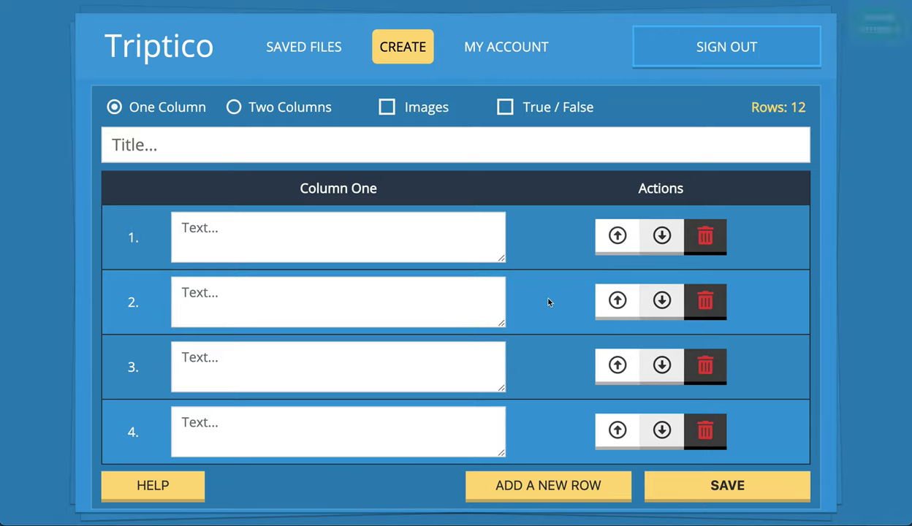
Enter January and February into rows 1 and 2
scroll(548, 301, "down", 5)
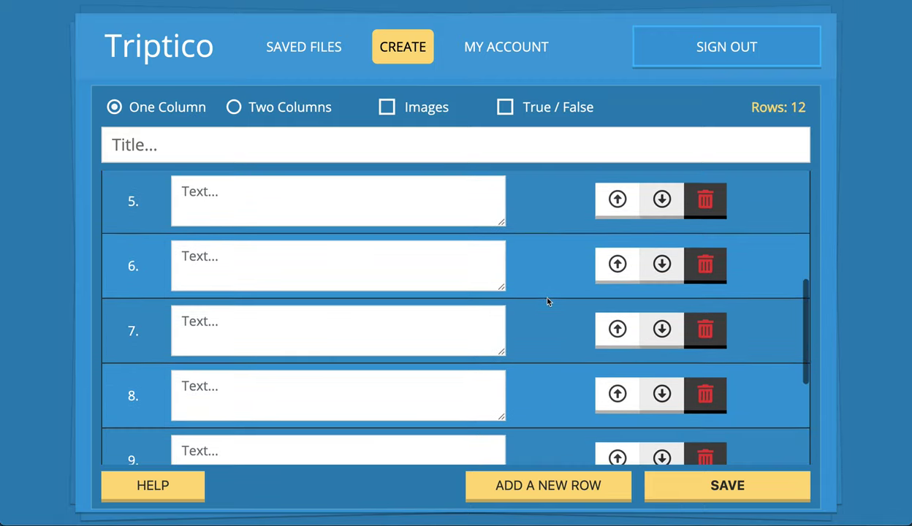
scroll(784, 359, "down", 2)
scroll(785, 381, "up", 10)
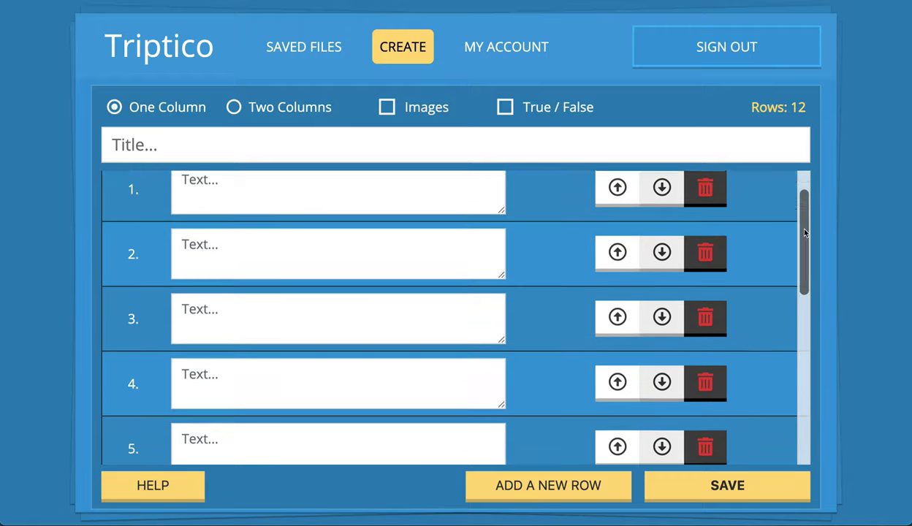
type("Janu")
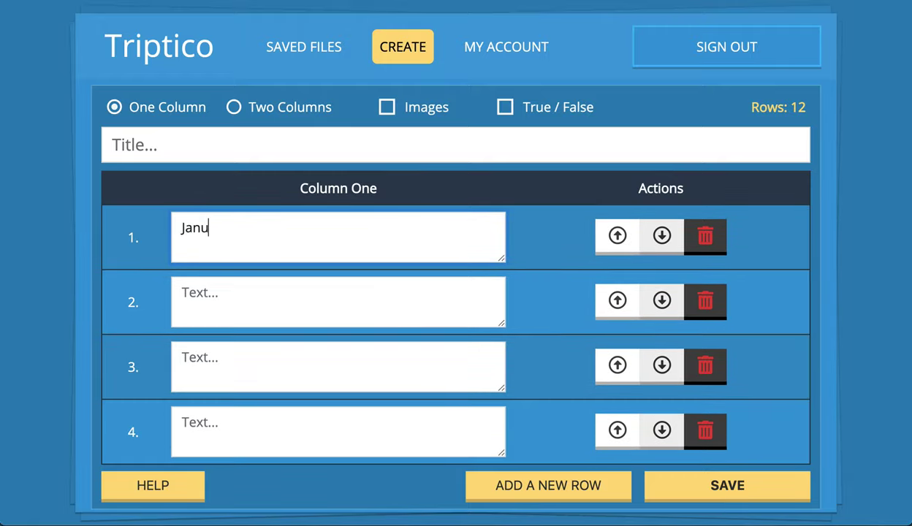
type("aryFebruary")
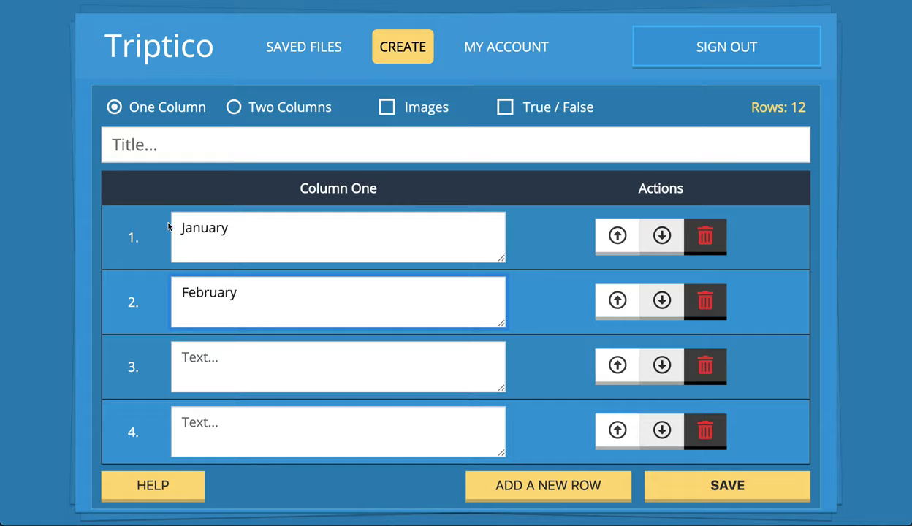
Make the list two-column and replace January with '1 + 7 = ?', answer 8
left_click(233, 108)
left_click(418, 227)
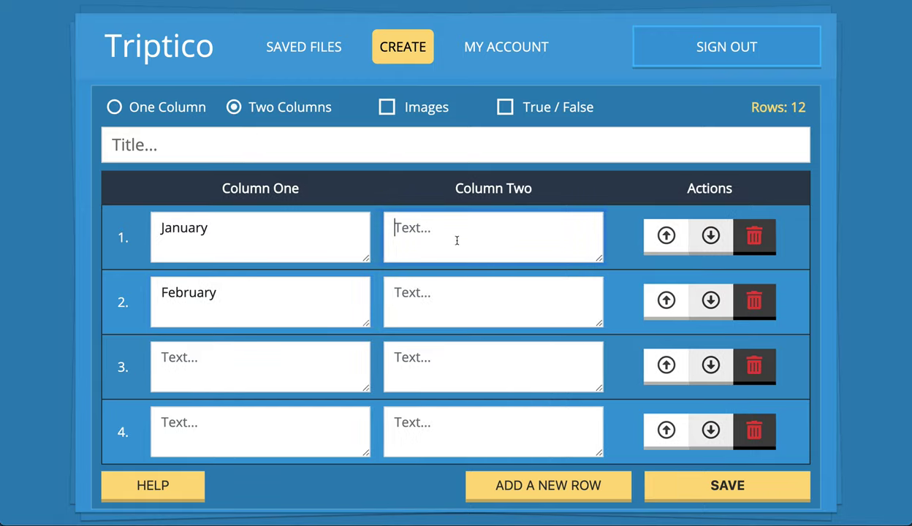
left_click(423, 290)
left_click(206, 227)
left_click_drag(205, 227, 122, 231)
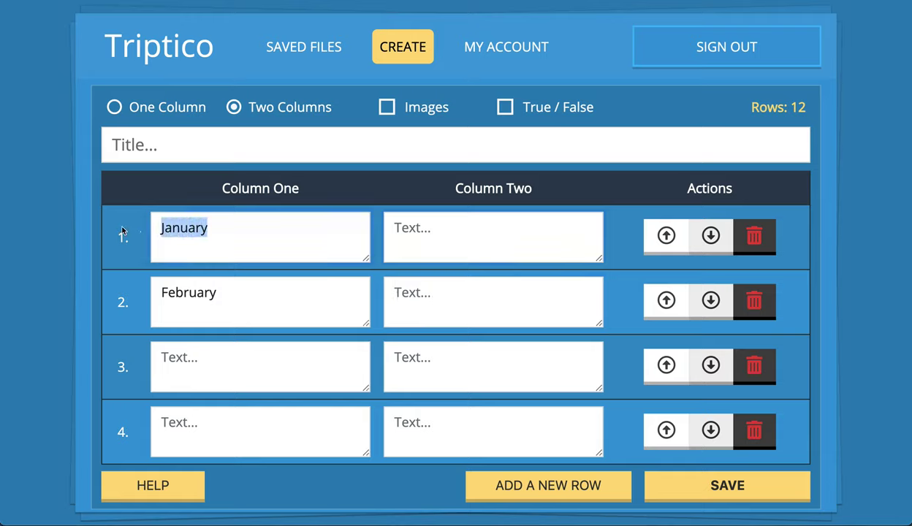
type("1 + 7")
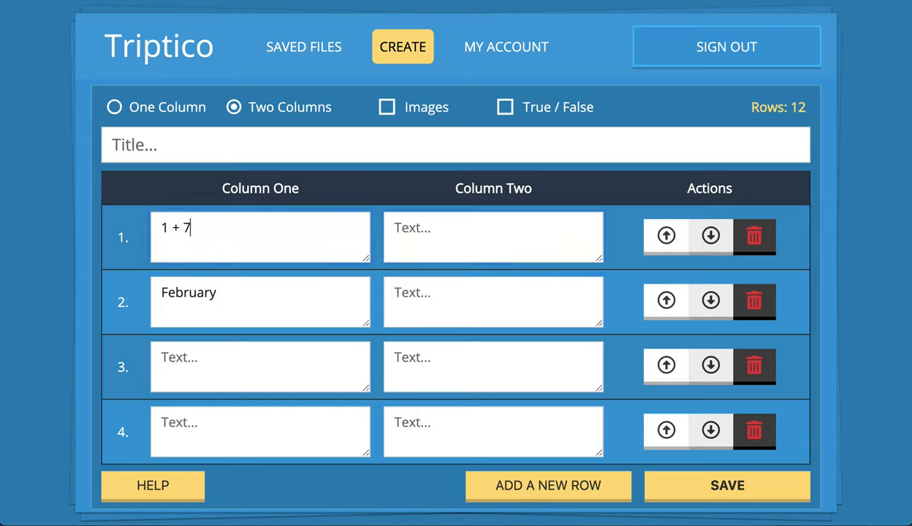
type(" = ?")
left_click(454, 230)
type("8")
Switch back to One Column, try and remove Images, then turn on True / False
left_click(115, 108)
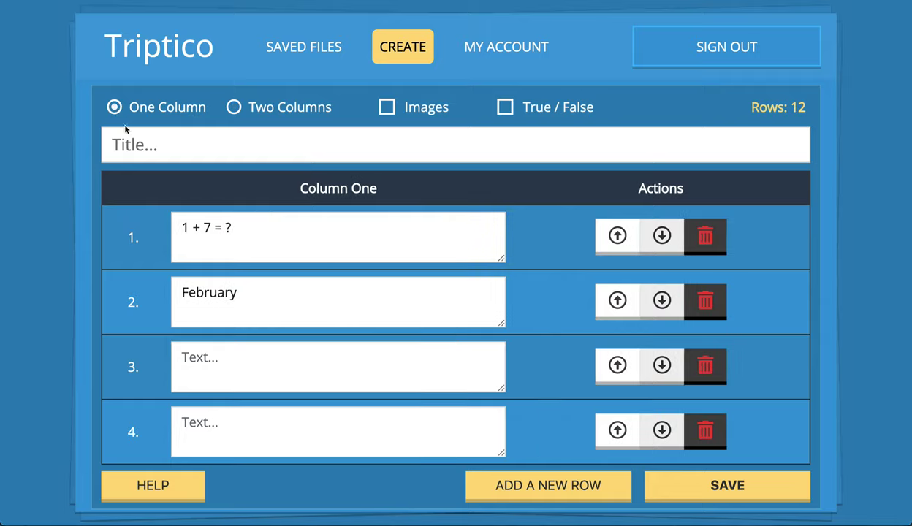
left_click(386, 107)
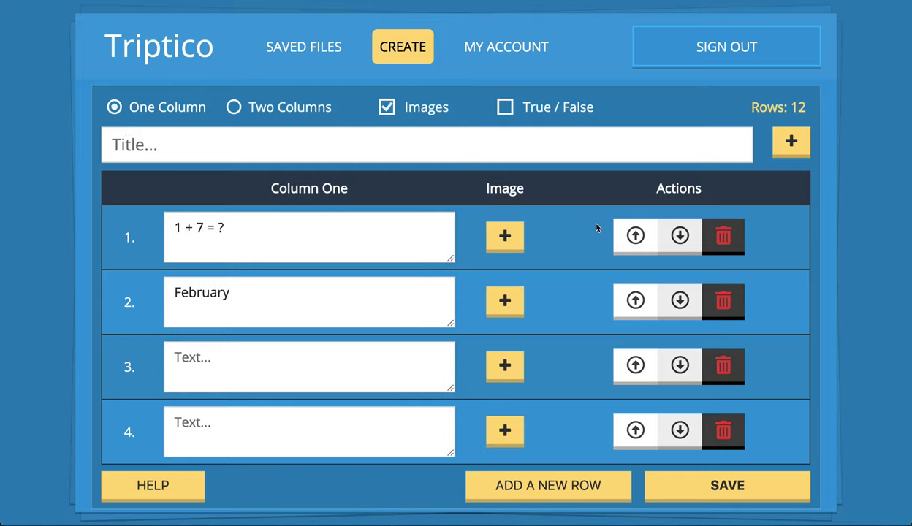
left_click(380, 110)
left_click(503, 111)
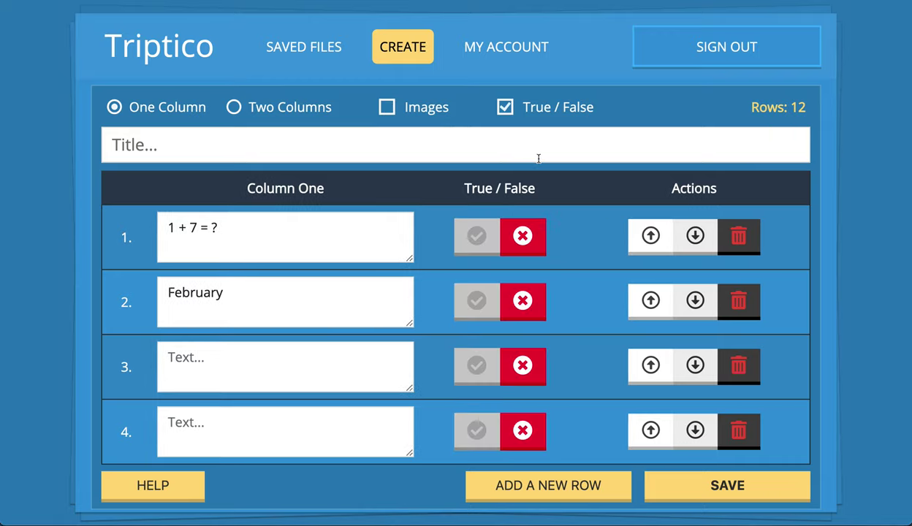
Title the list 'Find the ten countries in Europe' and make row 1 Spain, marked true
left_click(446, 143)
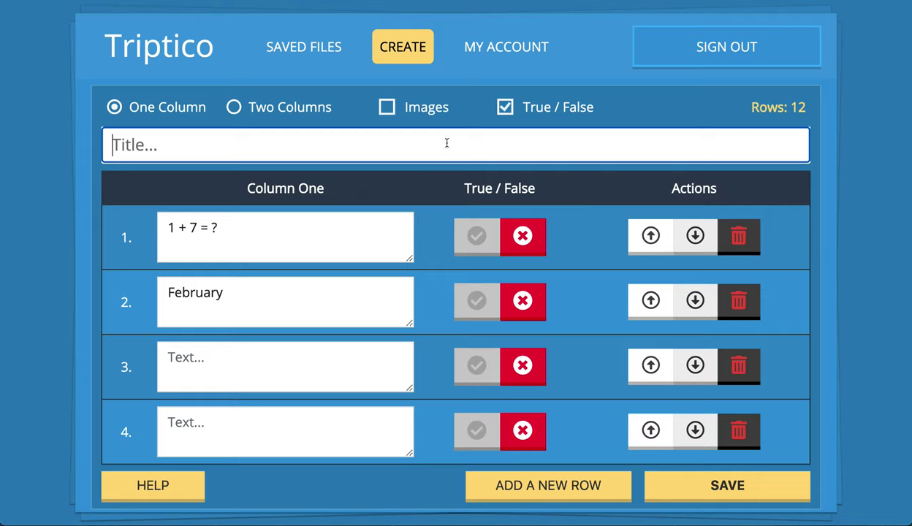
type("Find t")
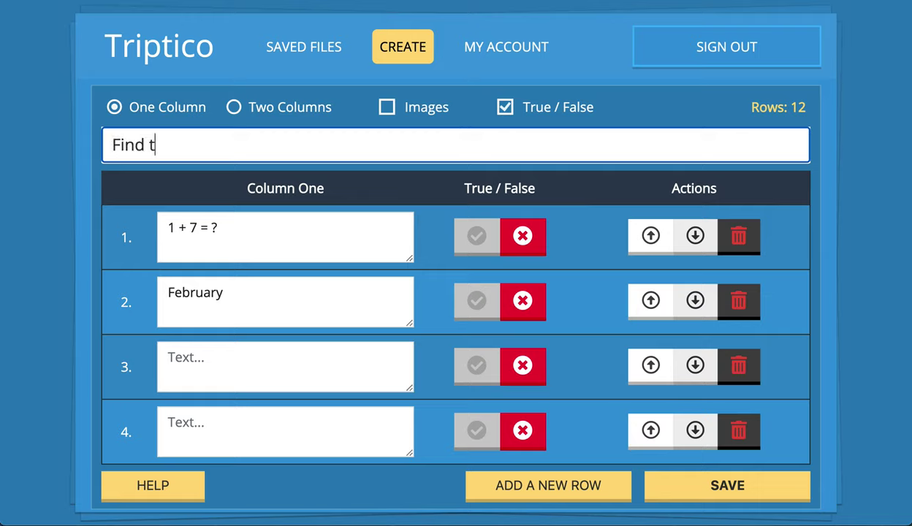
type("he ten count")
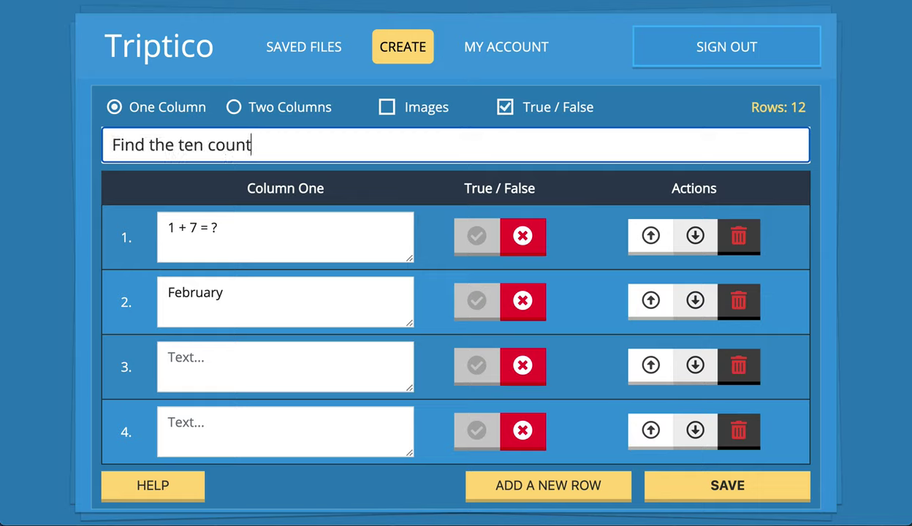
type("ries in Europe")
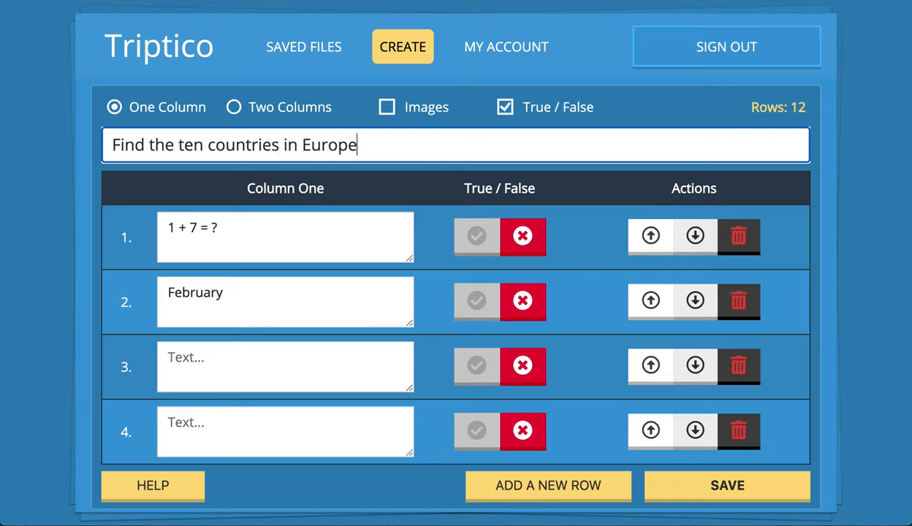
left_click_drag(255, 227, 133, 226)
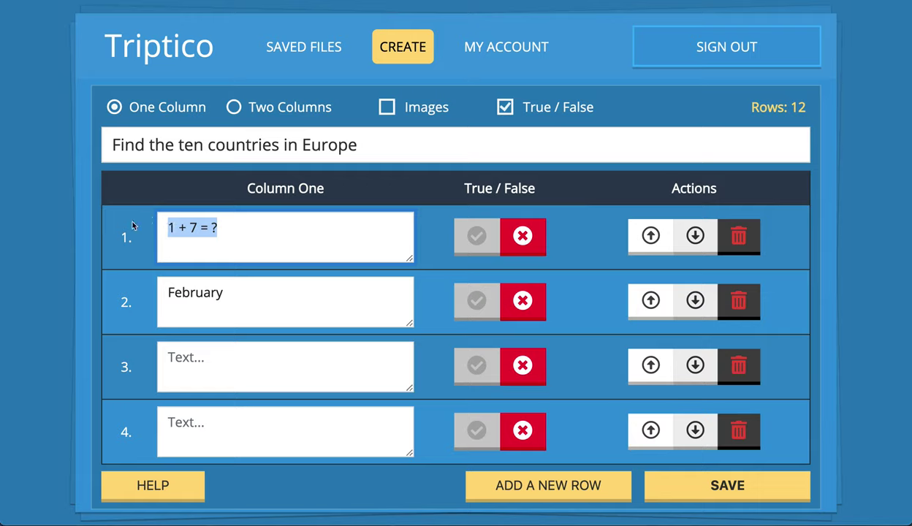
type("spain")
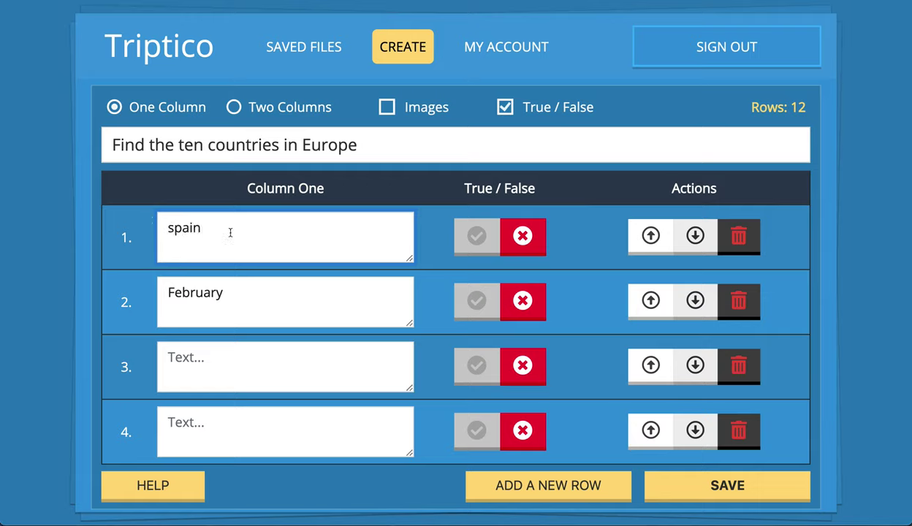
left_click(163, 228)
key("Delete")
type("S")
left_click(465, 239)
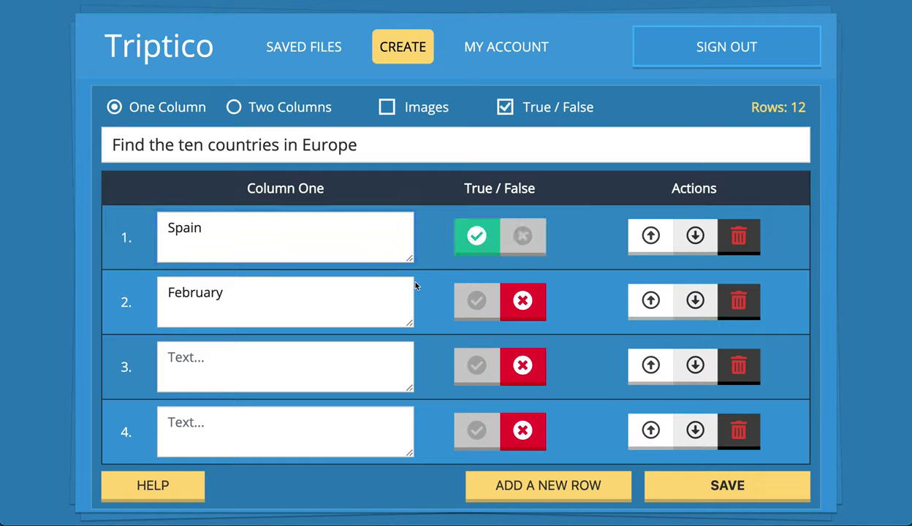
Replace February with USA in row 2 and turn off True / False
left_click_drag(219, 292, 137, 294)
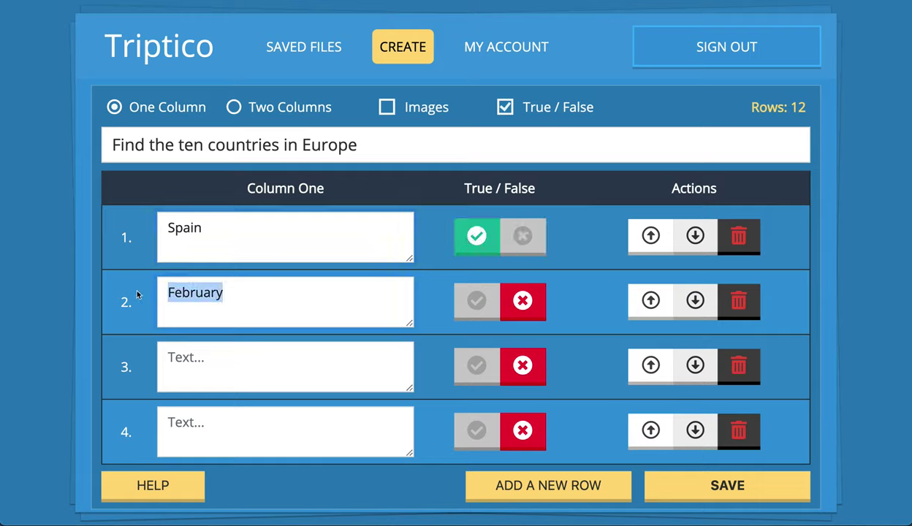
type("USA")
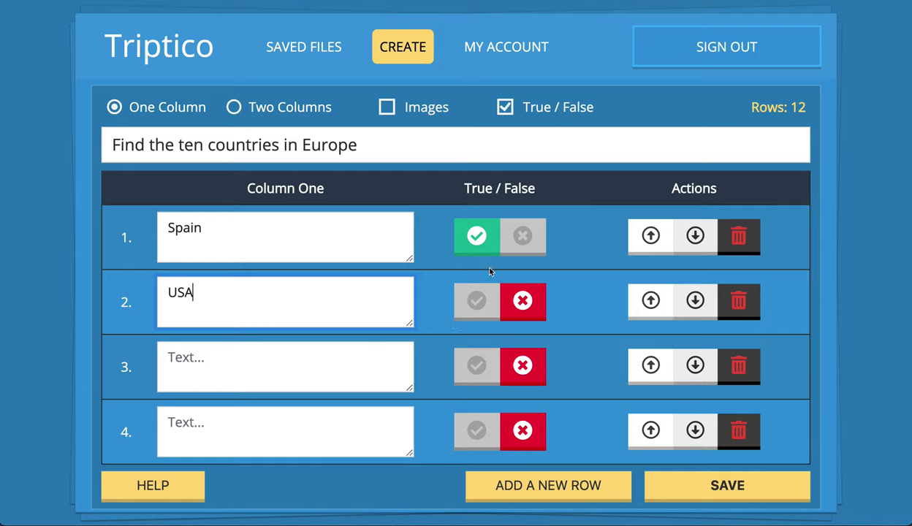
left_click(505, 108)
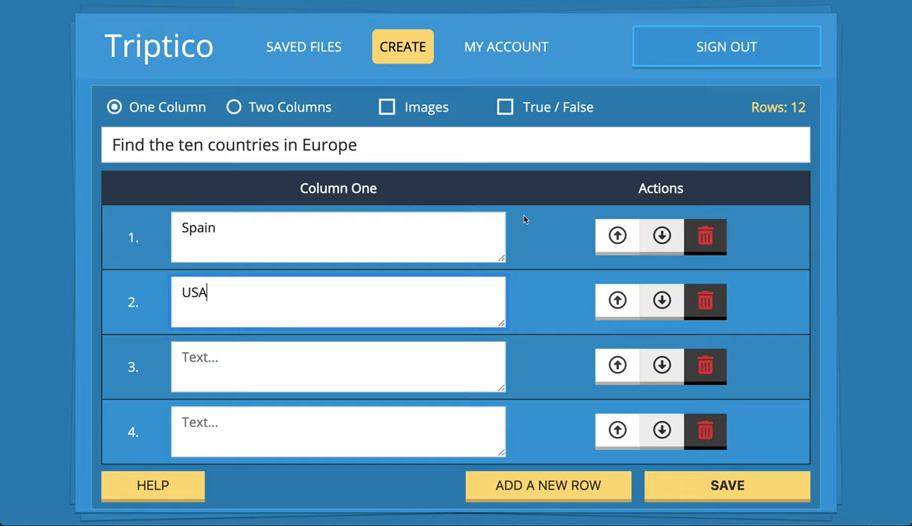
Enter 'Countries in Europe' as the list's save file name
left_click(739, 488)
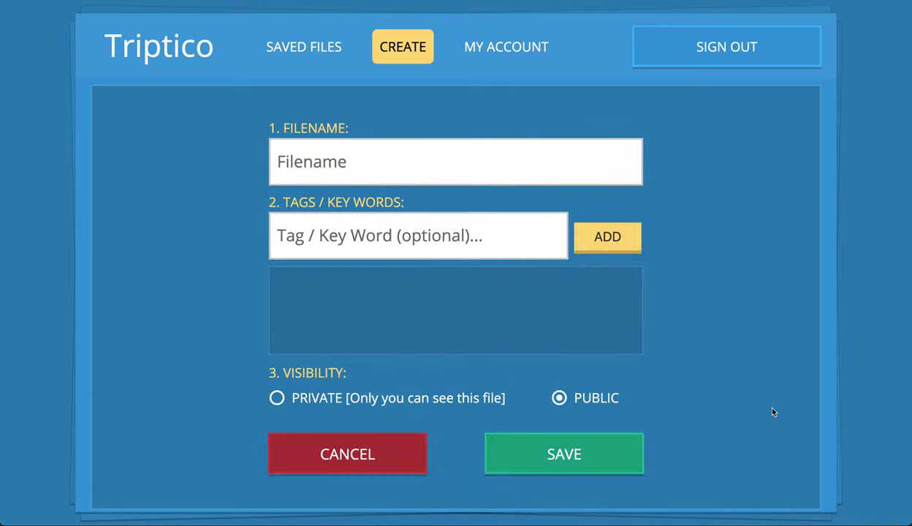
left_click(510, 162)
type("Counrtir")
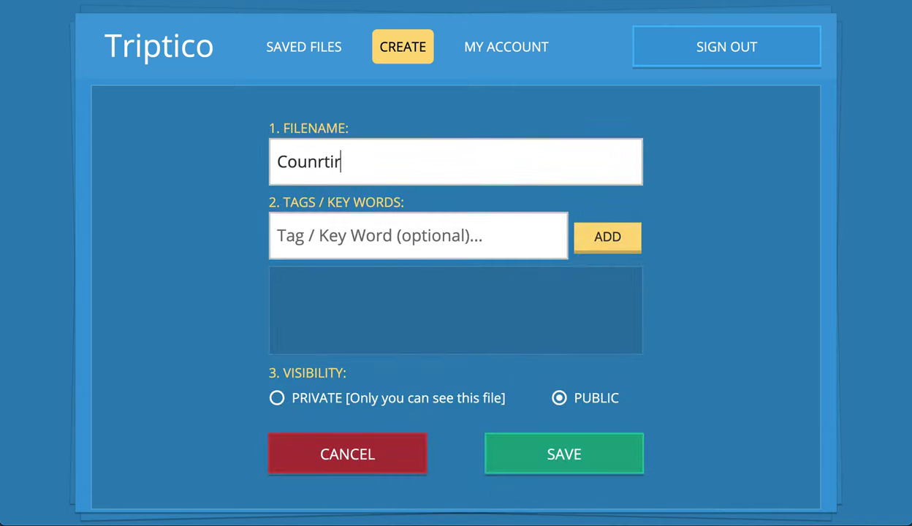
key("BackSpace")
key("BackSpace")
key("BackSpace")
key("BackSpace")
type("tries in Eure")
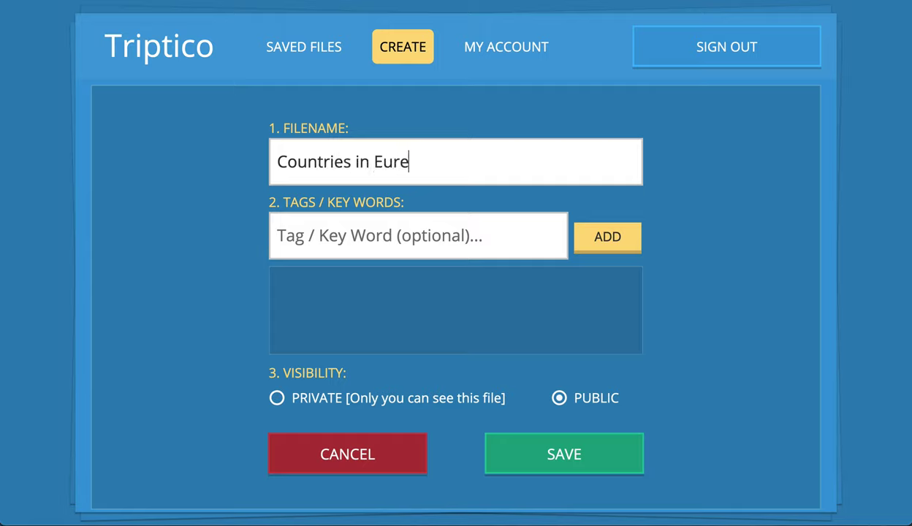
key("BackSpace")
type("ope")
Tag the file Geography and World, make it Private, and save it
left_click(476, 237)
type("Geography")
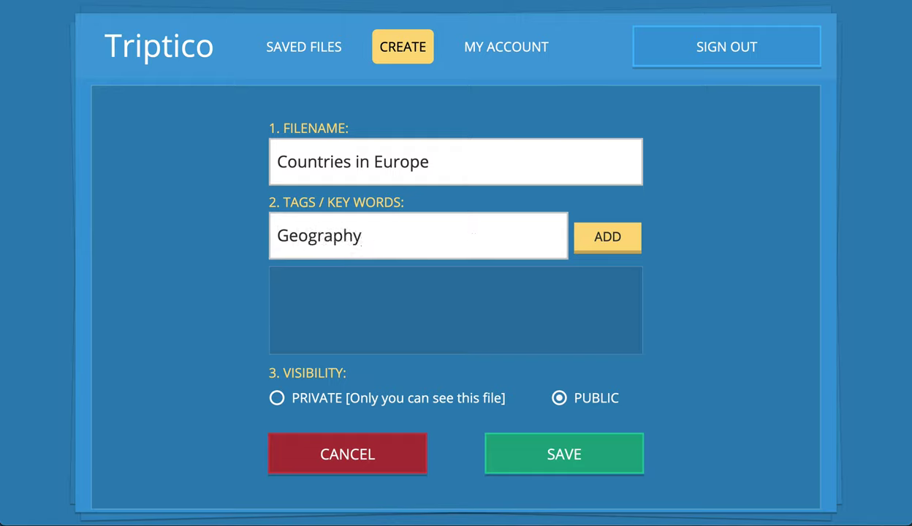
key("Return")
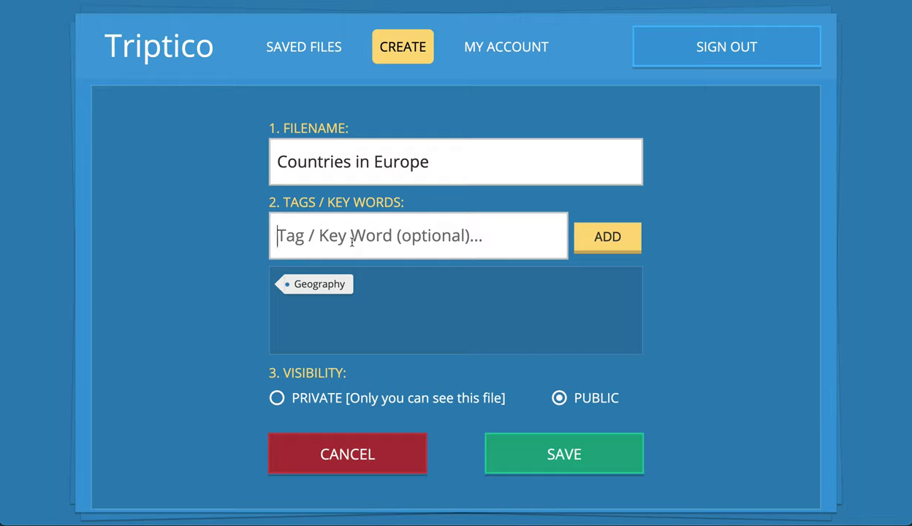
type("World")
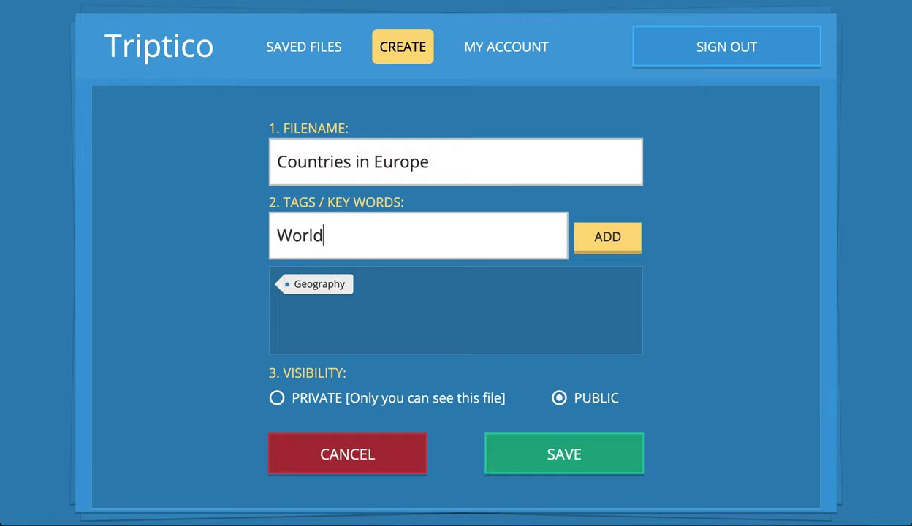
left_click(604, 236)
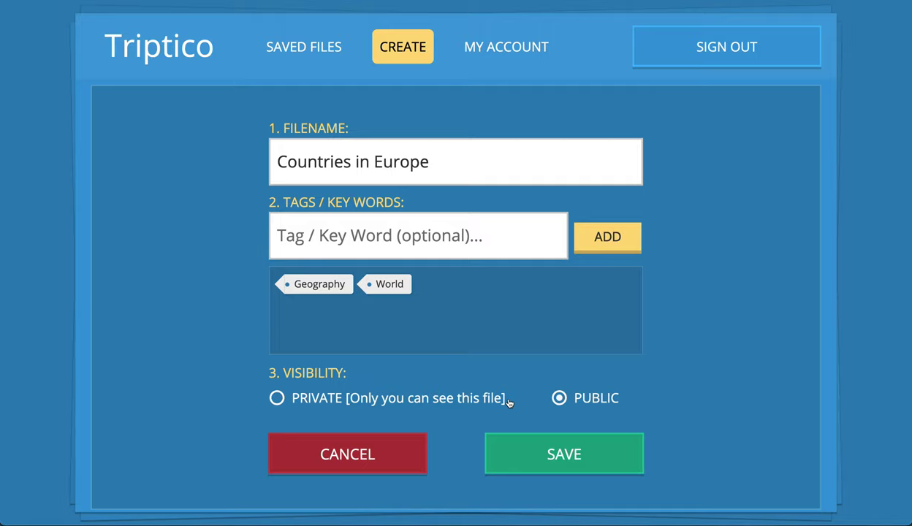
left_click(303, 399)
left_click(556, 457)
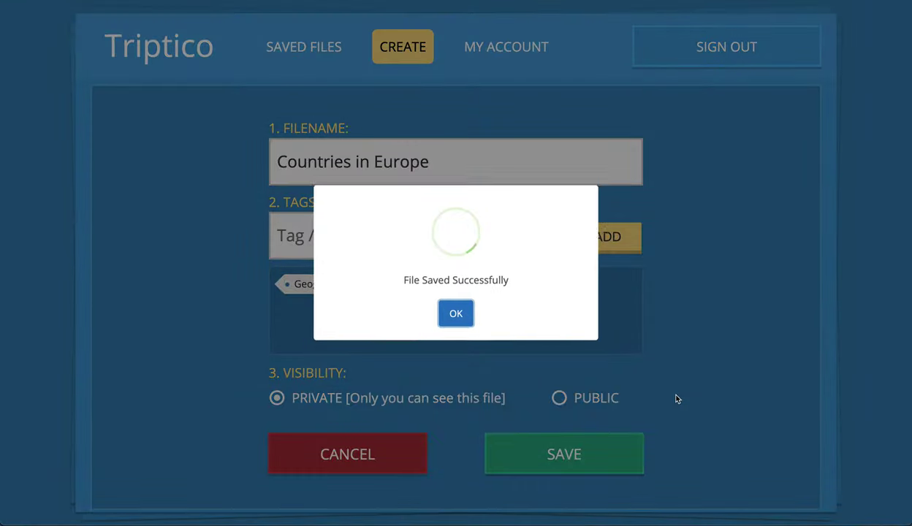
Dismiss the save confirmation and delete Countries in Europe from Saved Files
left_click(456, 316)
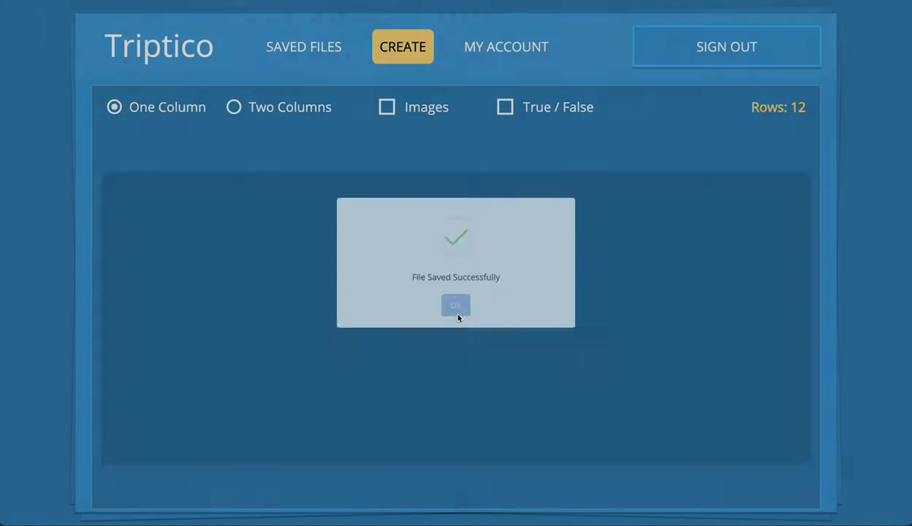
left_click(309, 52)
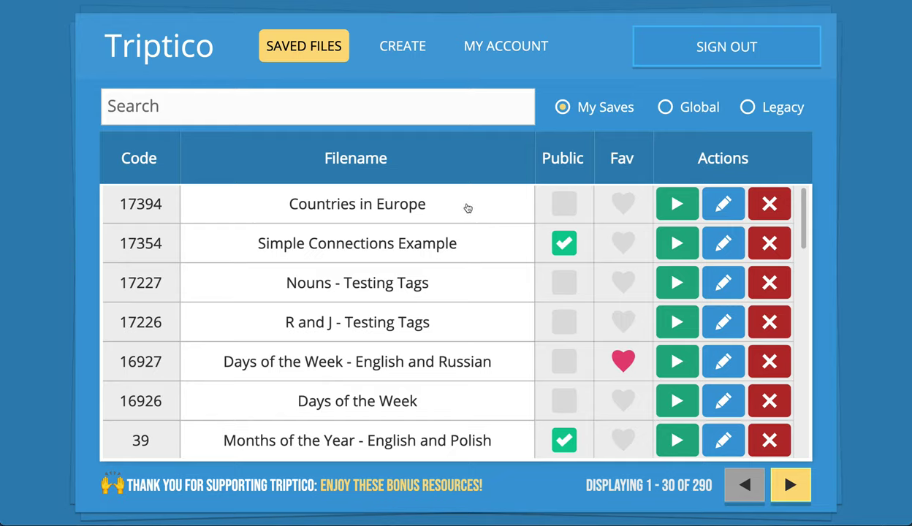
left_click(762, 206)
left_click(423, 281)
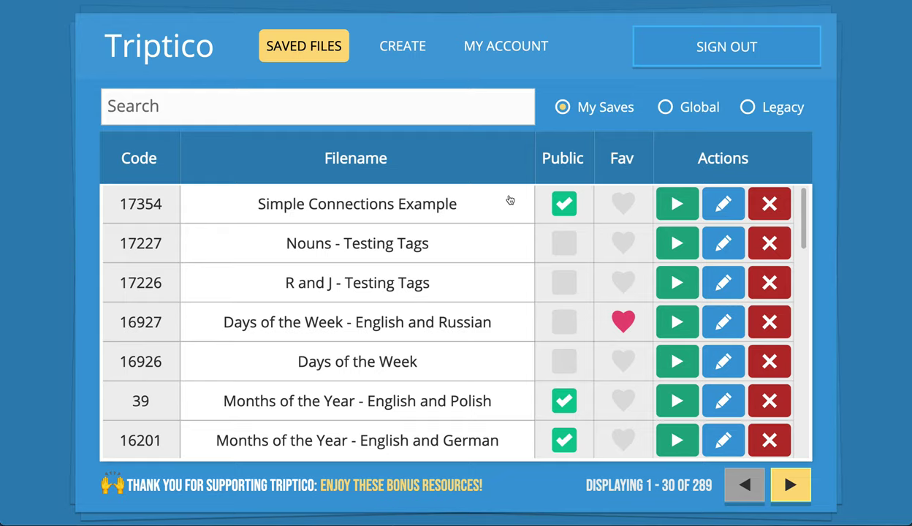
left_click(514, 46)
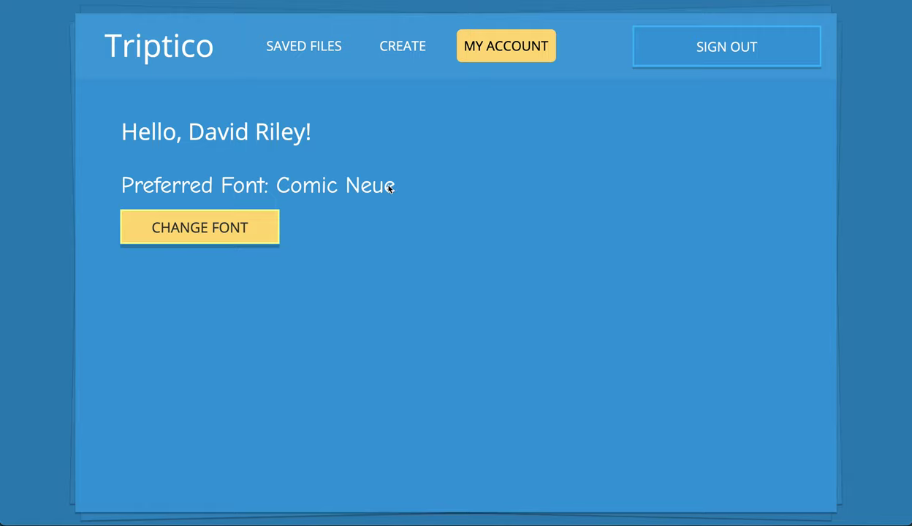
left_click(302, 45)
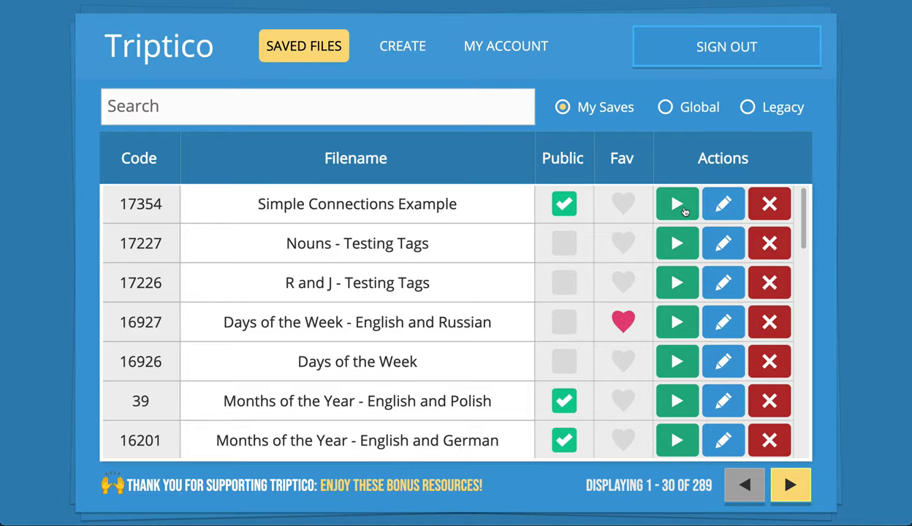
Open Days of the Week in the 7: Spinner resource
left_click(674, 323)
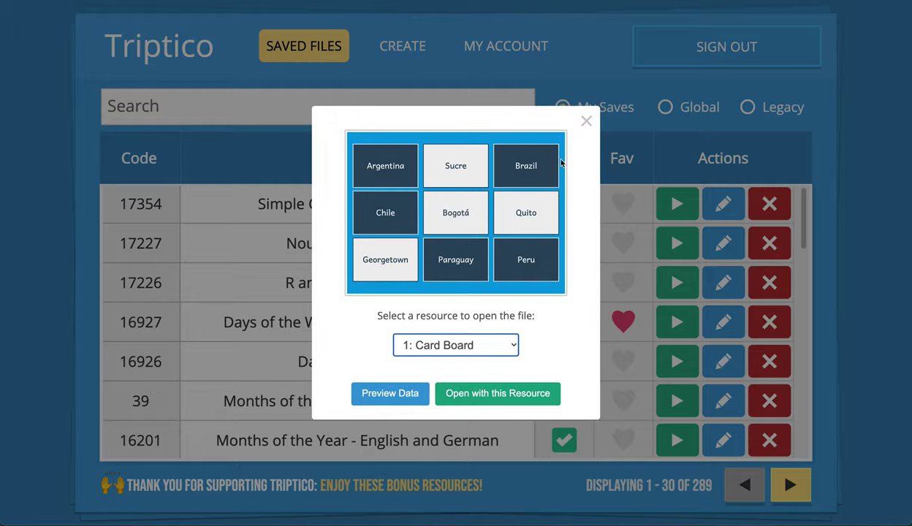
left_click(586, 121)
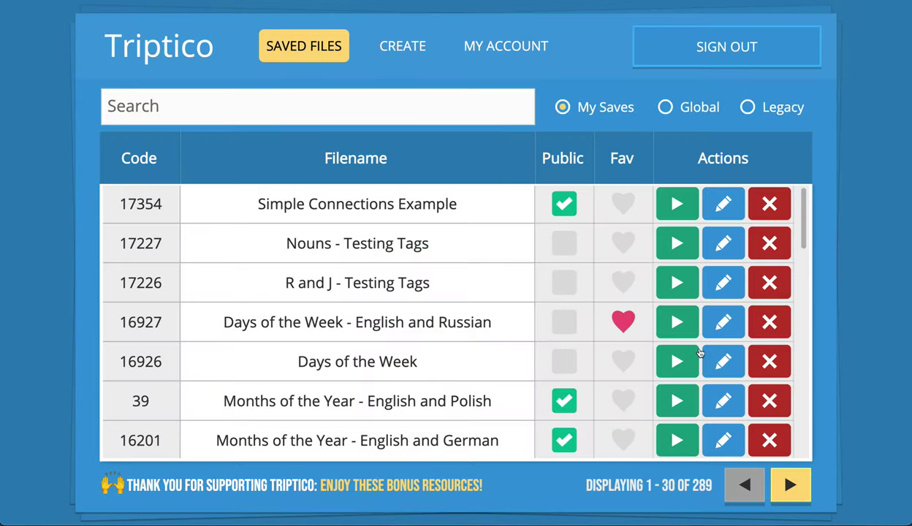
left_click(665, 351)
left_click(499, 340)
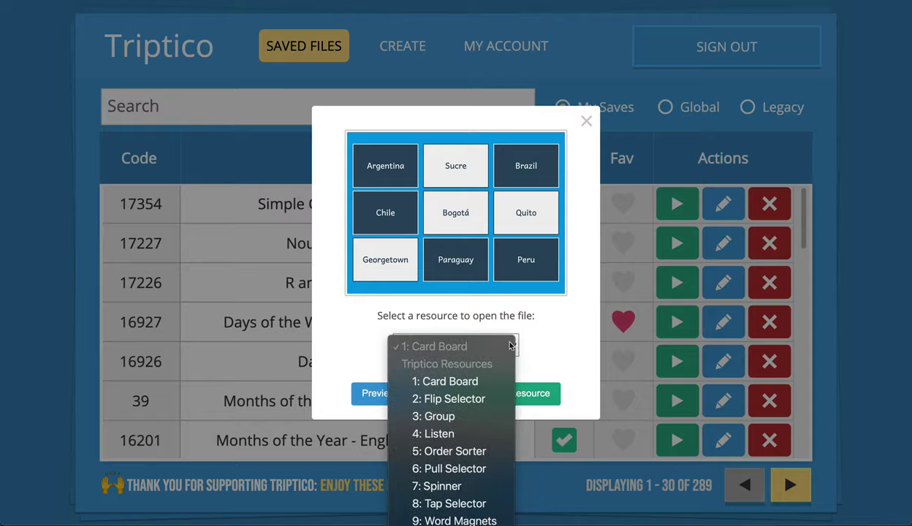
left_click(458, 487)
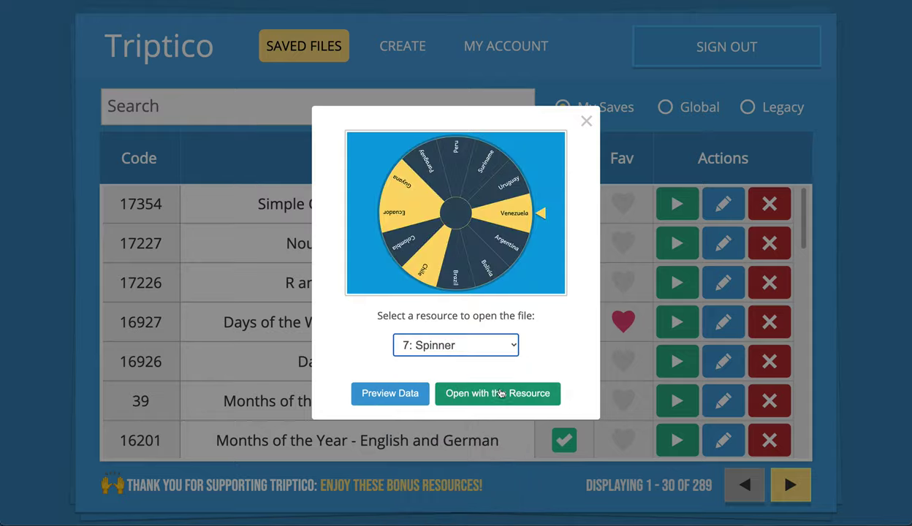
left_click(500, 392)
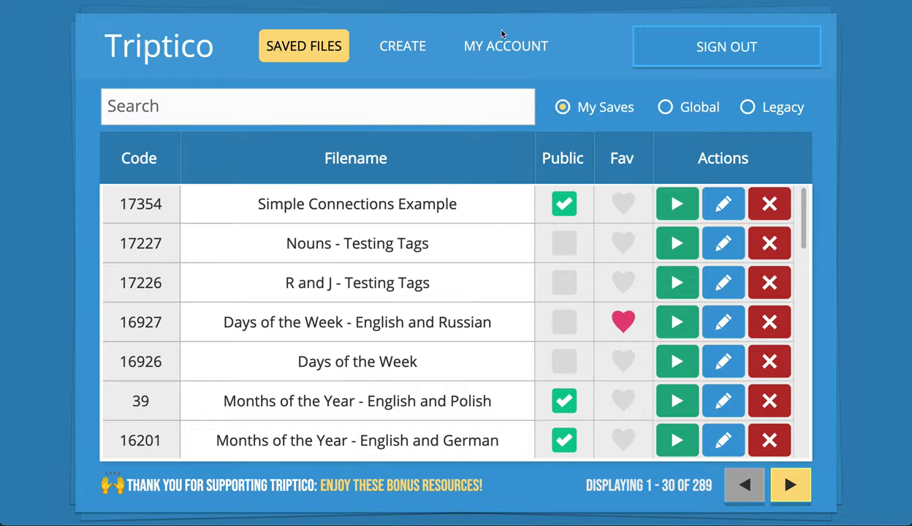
Start changing the account's preferred font and follow the Google Fonts link
left_click(502, 44)
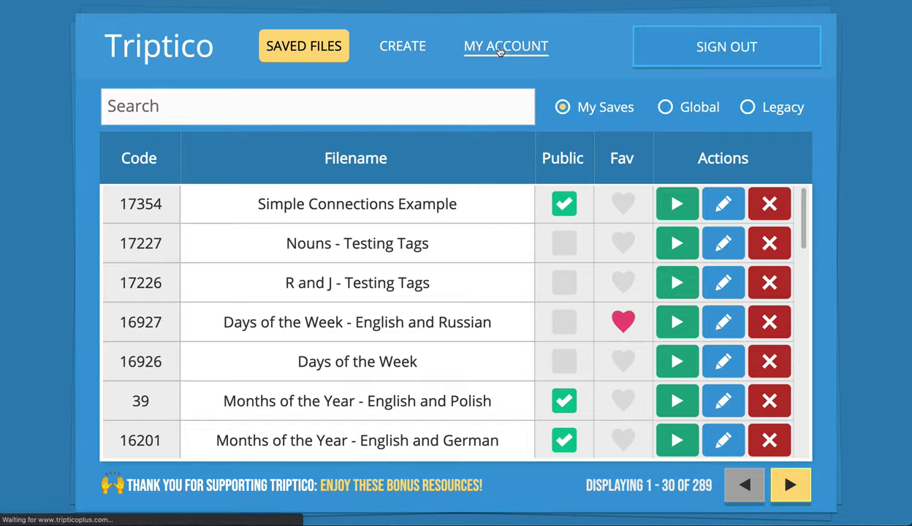
left_click(232, 227)
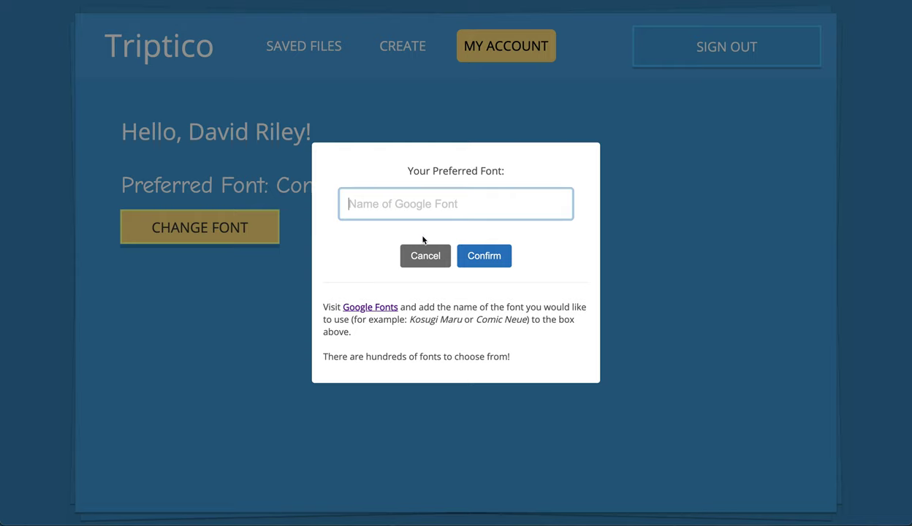
left_click(386, 307)
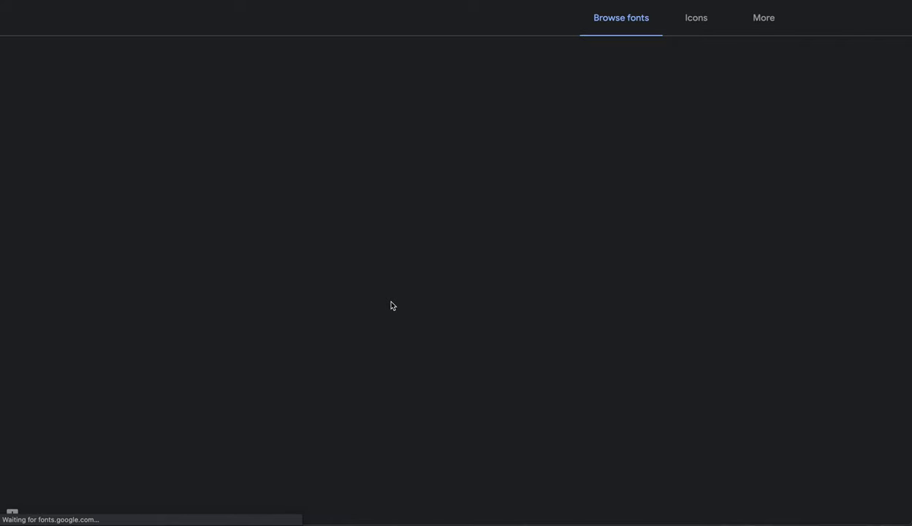
Set the Google Fonts language filter to All languages
scroll(568, 299, "down", 5)
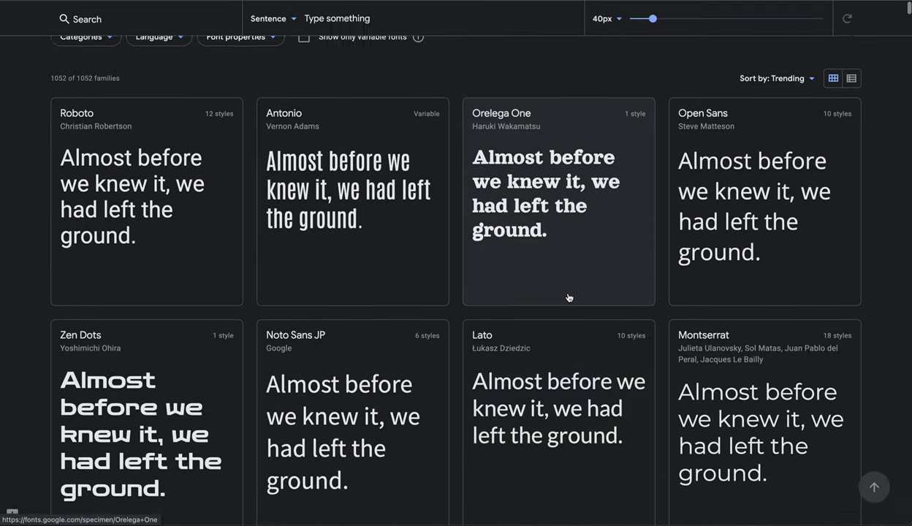
scroll(567, 299, "up", 5)
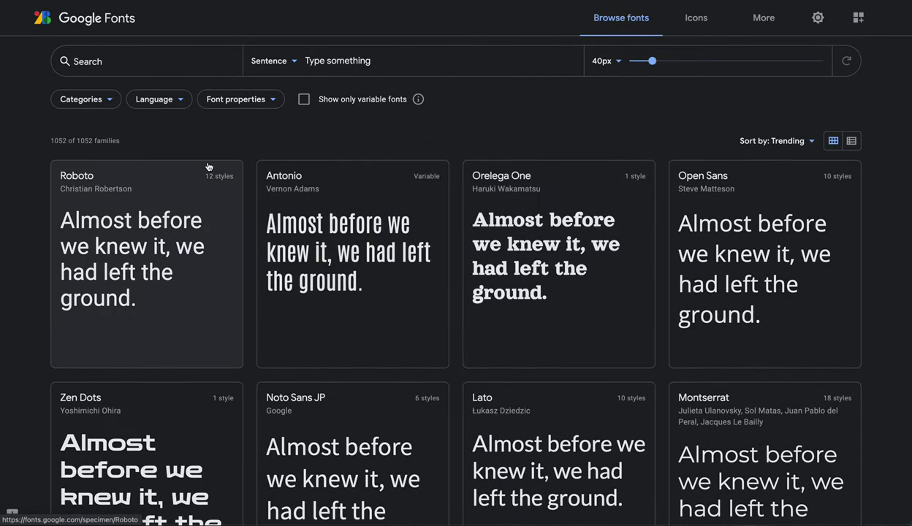
left_click(181, 103)
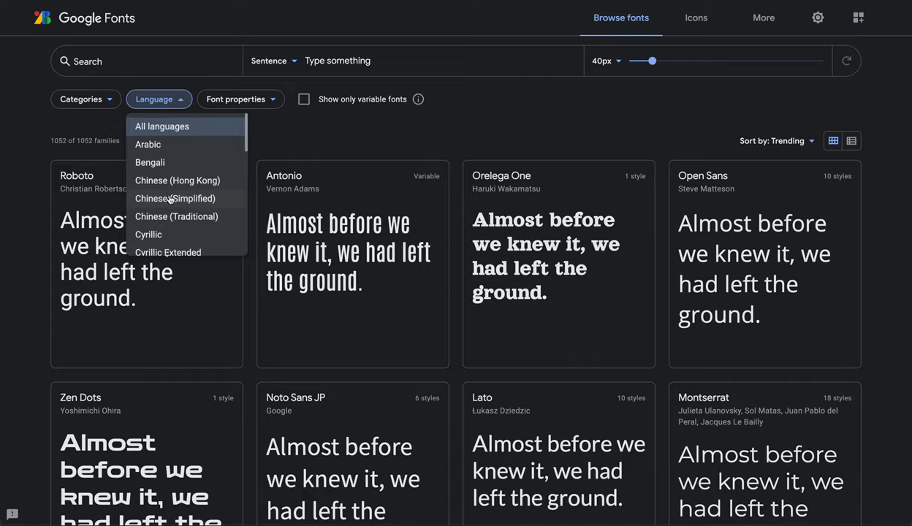
left_click(177, 217)
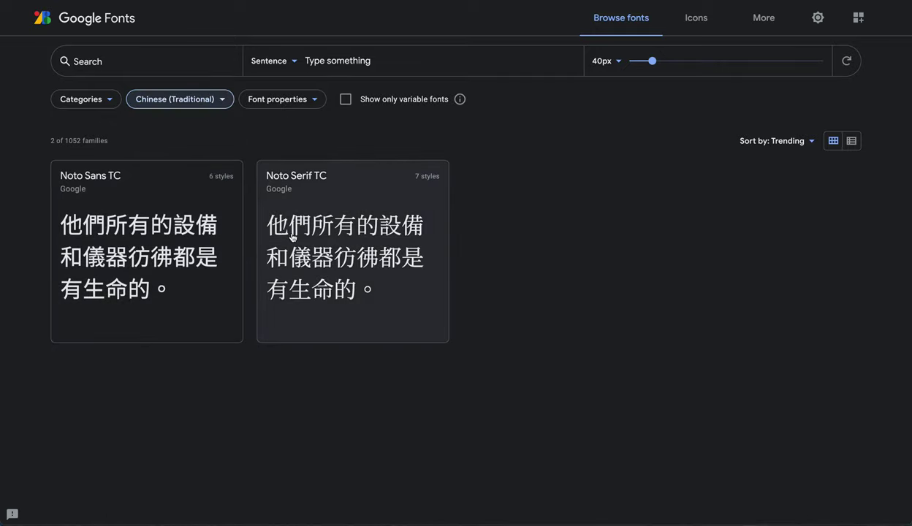
left_click(224, 102)
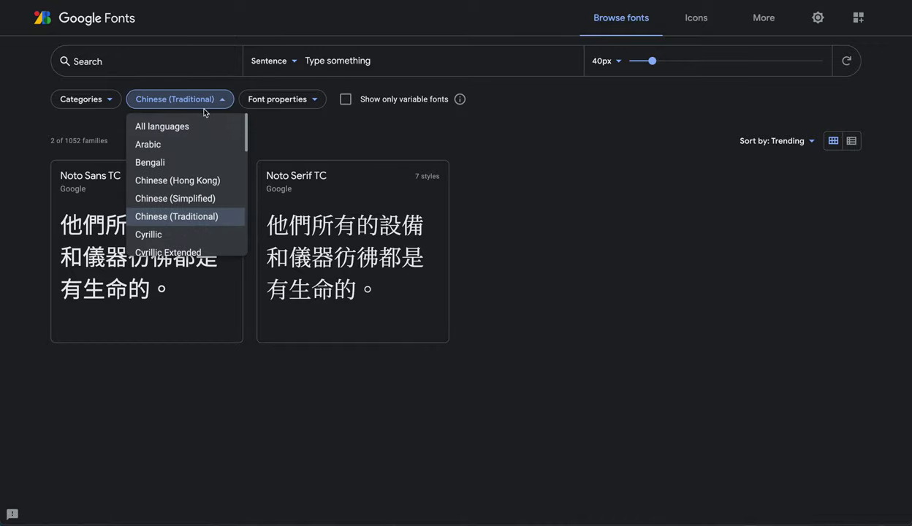
left_click(184, 127)
Scroll through the font catalogue until the Neuton card appears
scroll(584, 300, "down", 5)
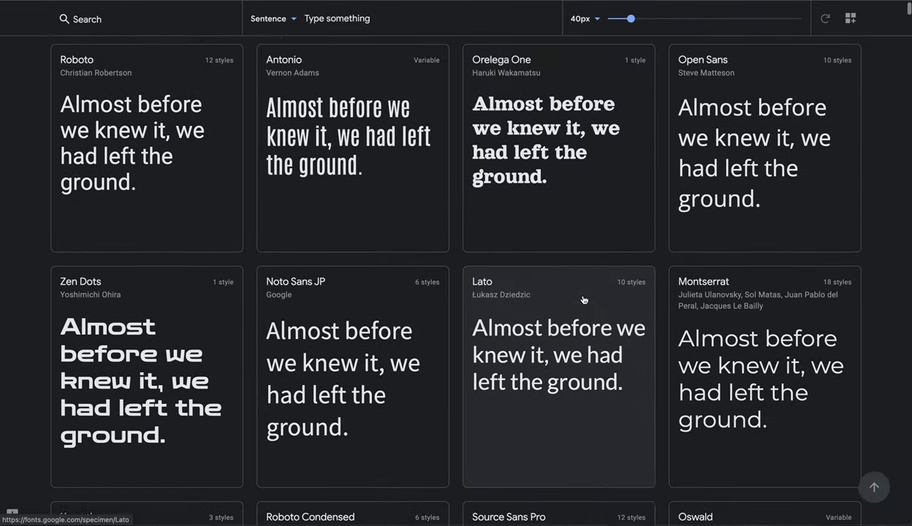
scroll(582, 299, "down", 20)
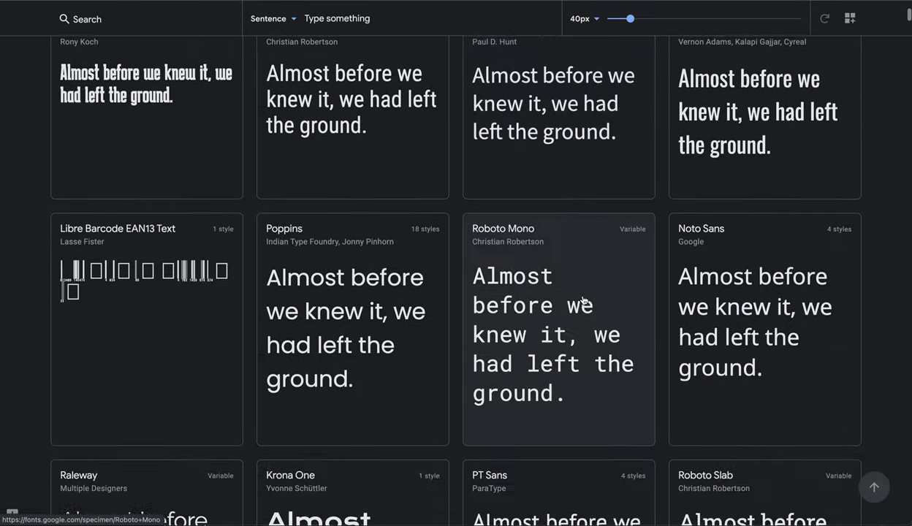
scroll(583, 299, "down", 20)
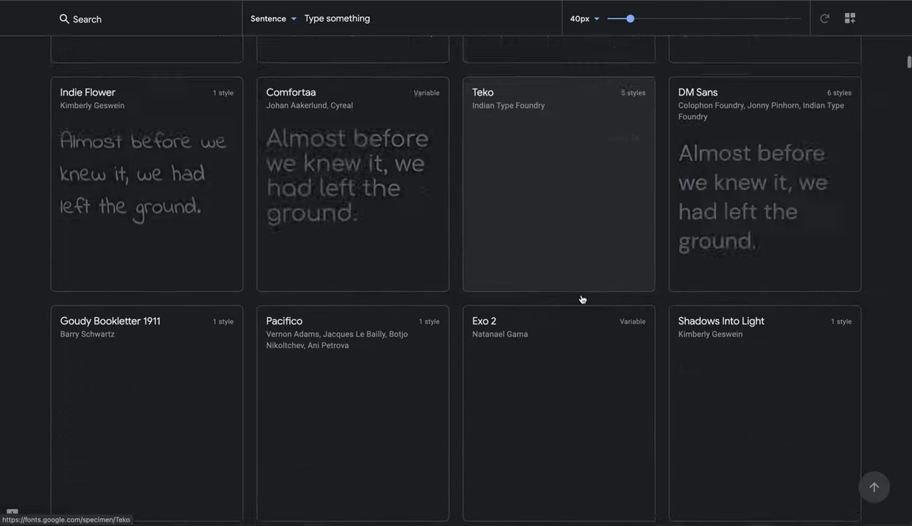
scroll(582, 300, "down", 20)
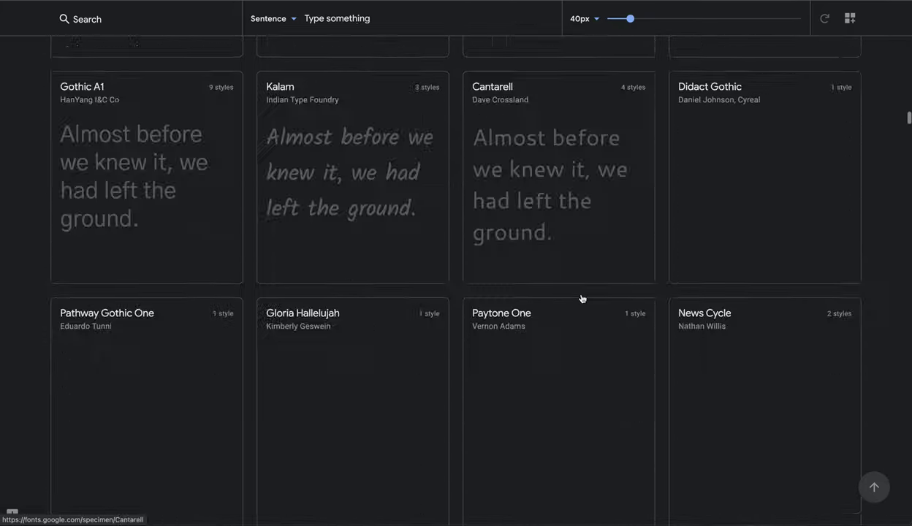
scroll(582, 299, "down", 15)
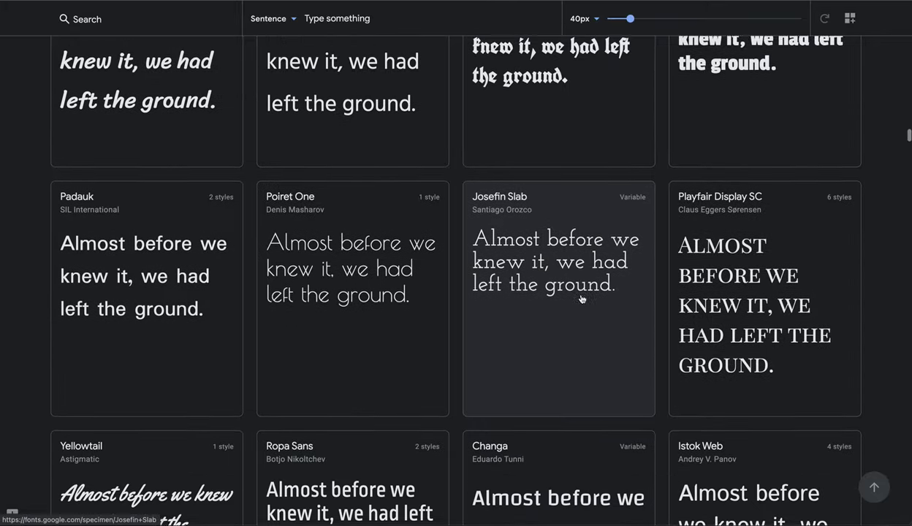
scroll(582, 298, "up", 2)
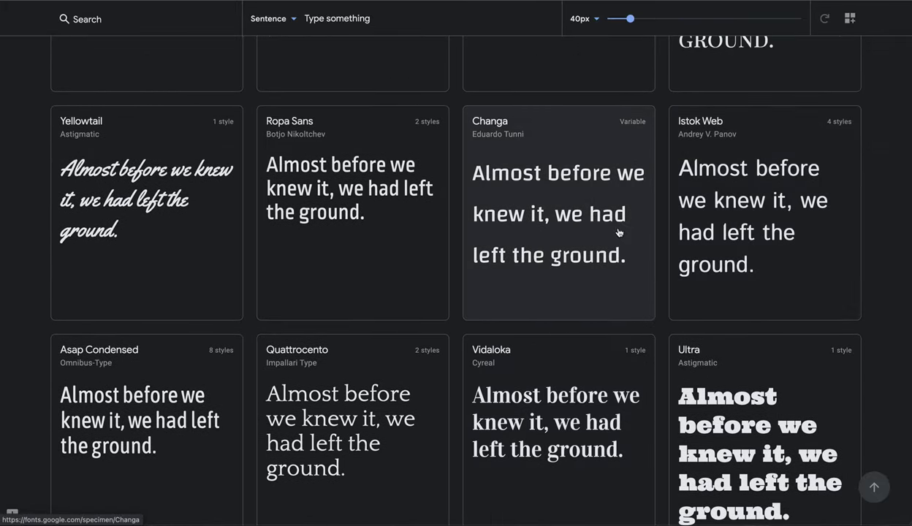
scroll(509, 236, "down", 5)
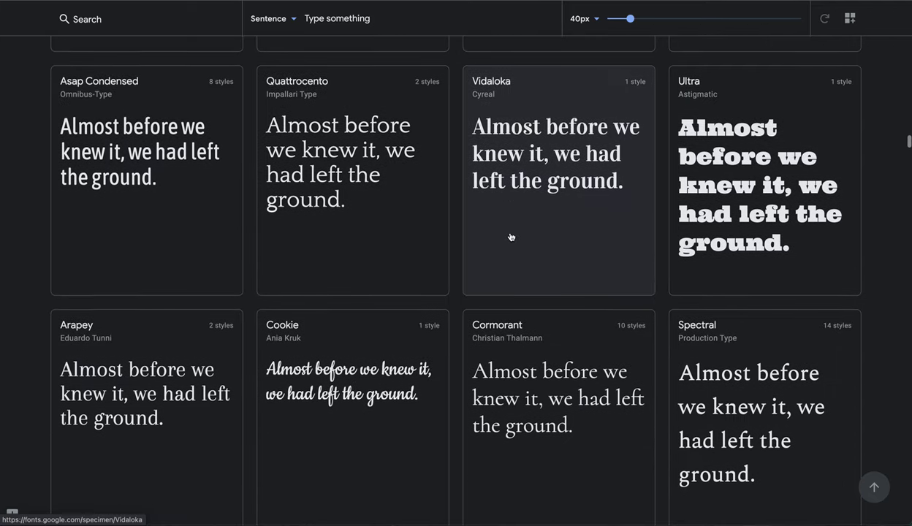
scroll(510, 236, "down", 5)
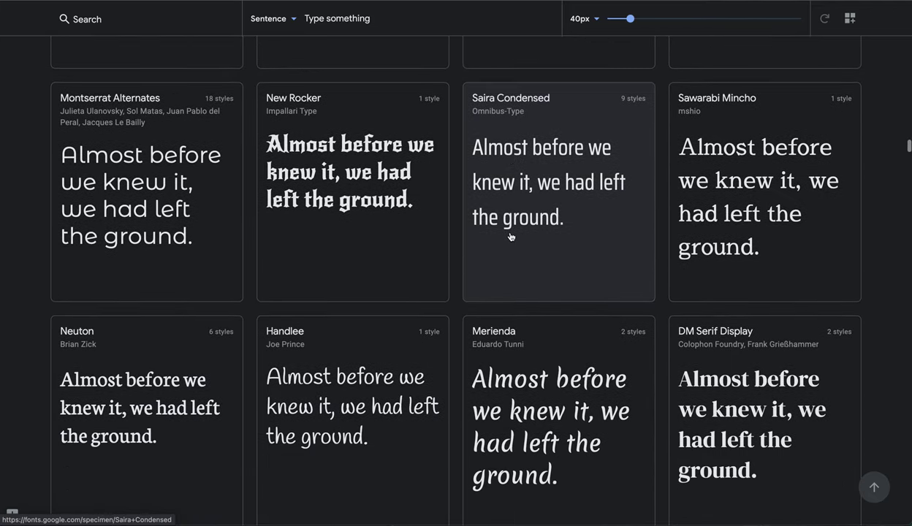
scroll(511, 236, "down", 3)
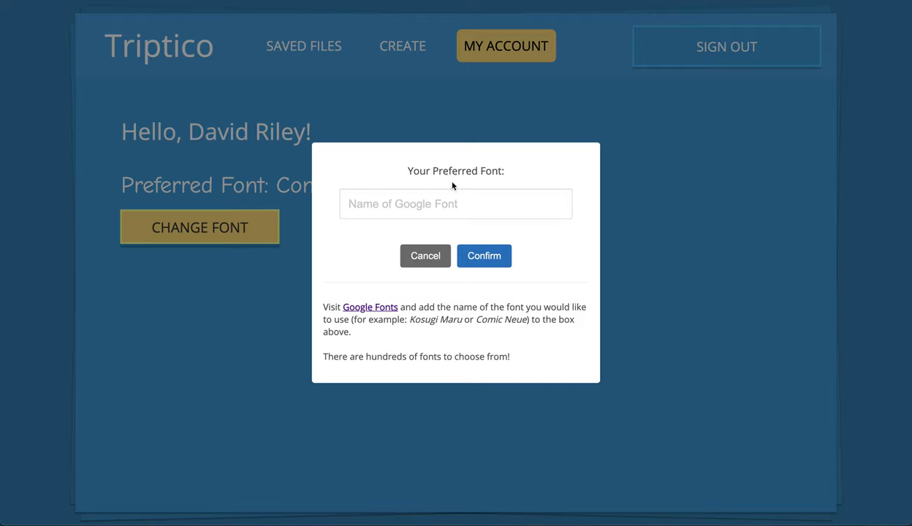
Set the preferred font to Neuton, then return to the Saved Files list
left_click(454, 202)
type("Neuton")
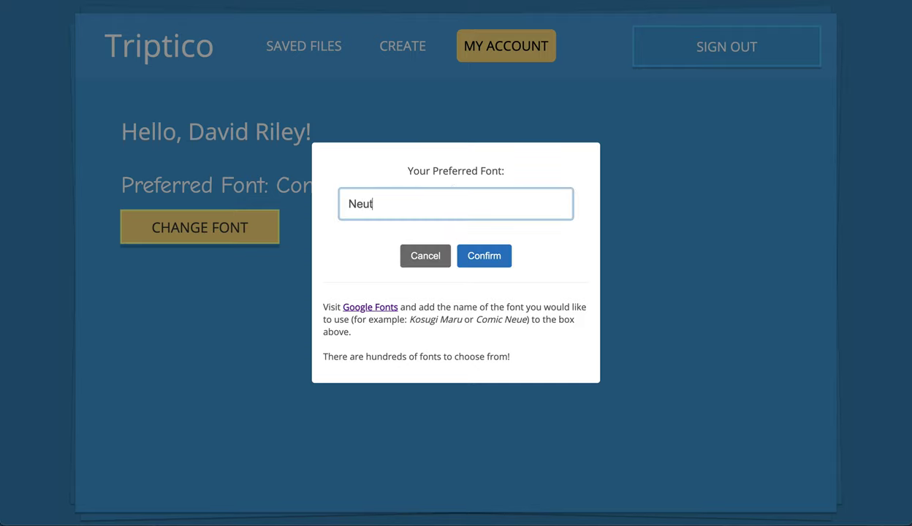
left_click(487, 255)
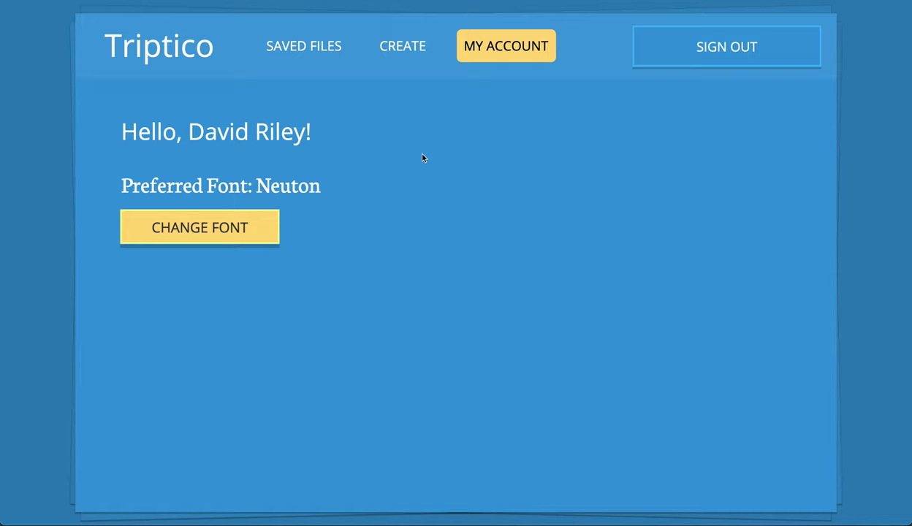
left_click(320, 54)
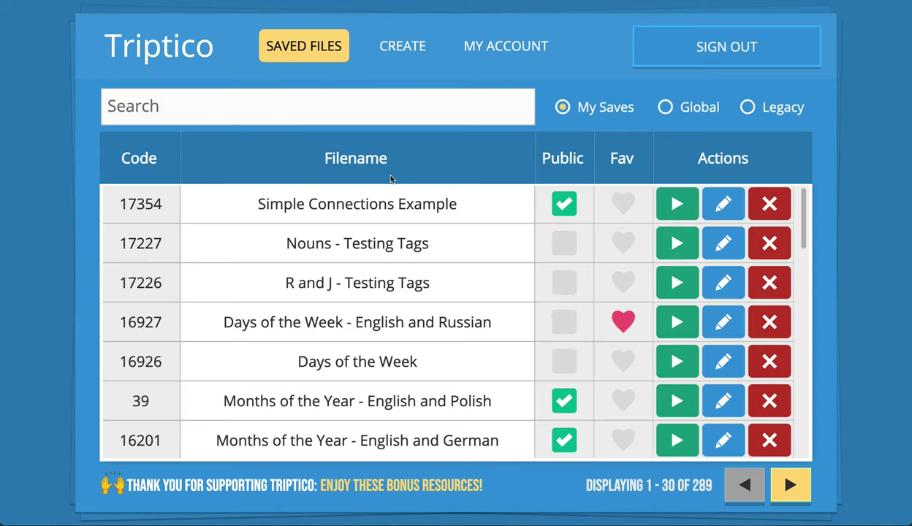
left_click_drag(906, 146, 657, 64)
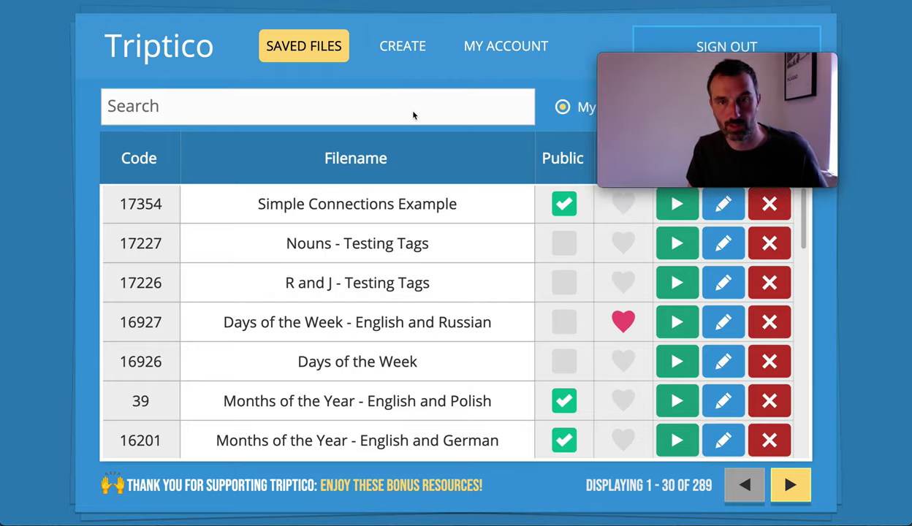
Search saved files for 'connections' and open Simple Connections Example with the 3: Connections resource
left_click(273, 109)
type("connections")
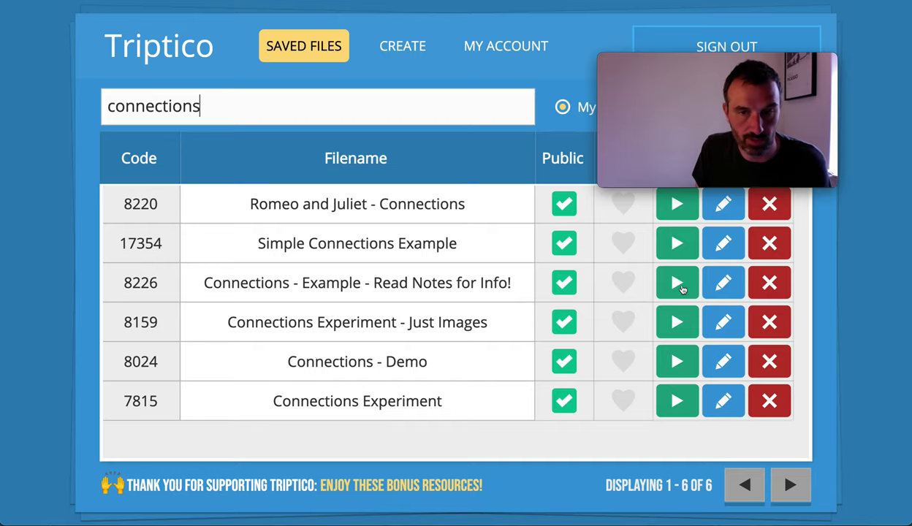
left_click(667, 243)
left_click(474, 355)
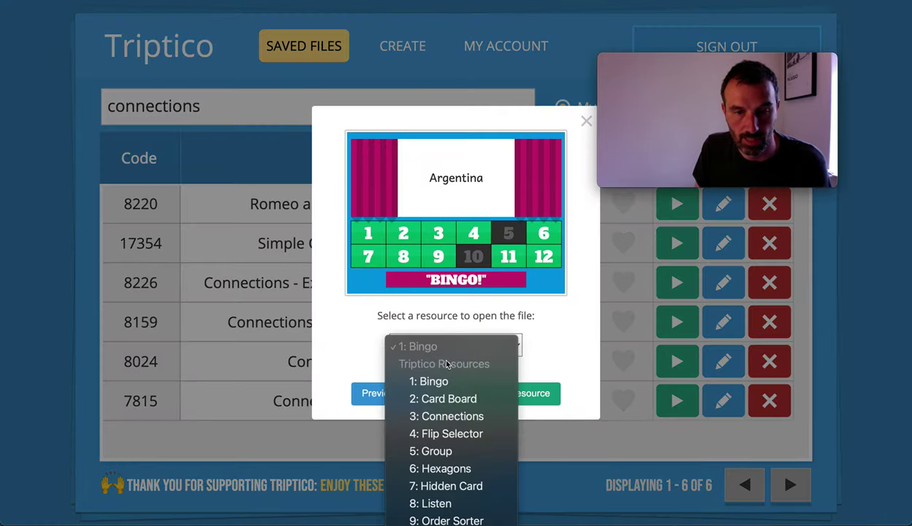
left_click(447, 413)
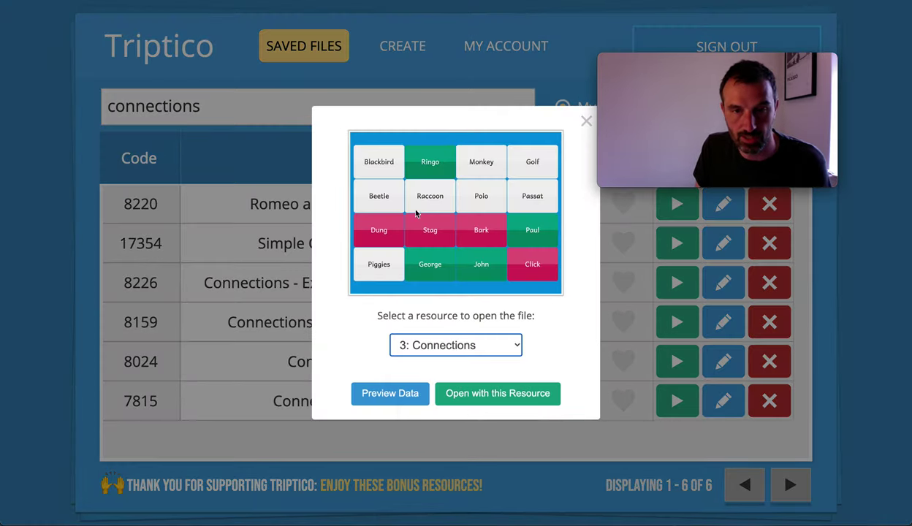
left_click(526, 388)
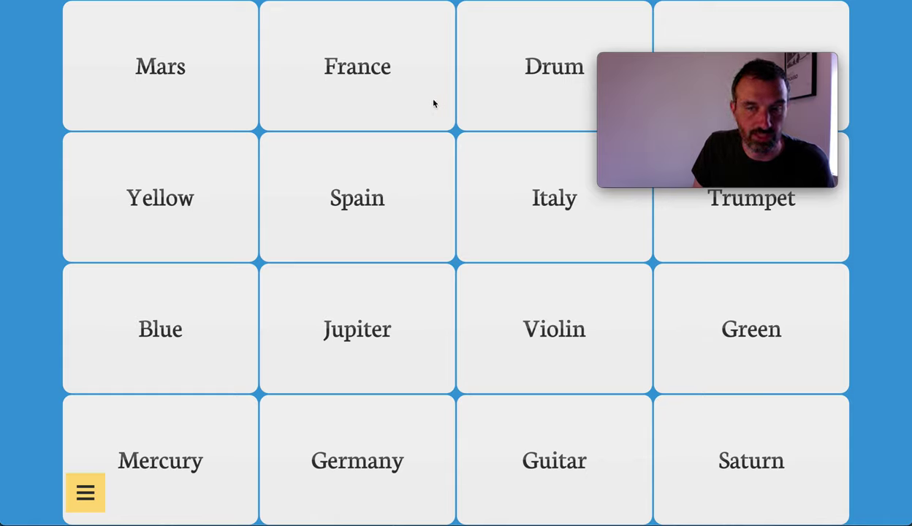
Select Mars, Saturn, Mercury and Jupiter to solve Planets, then view its summary and return
left_click(176, 74)
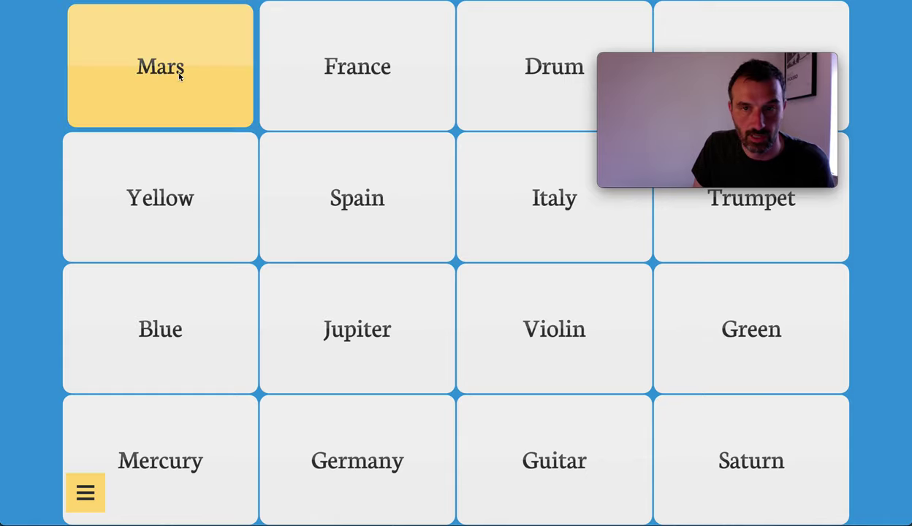
left_click(758, 459)
left_click(215, 447)
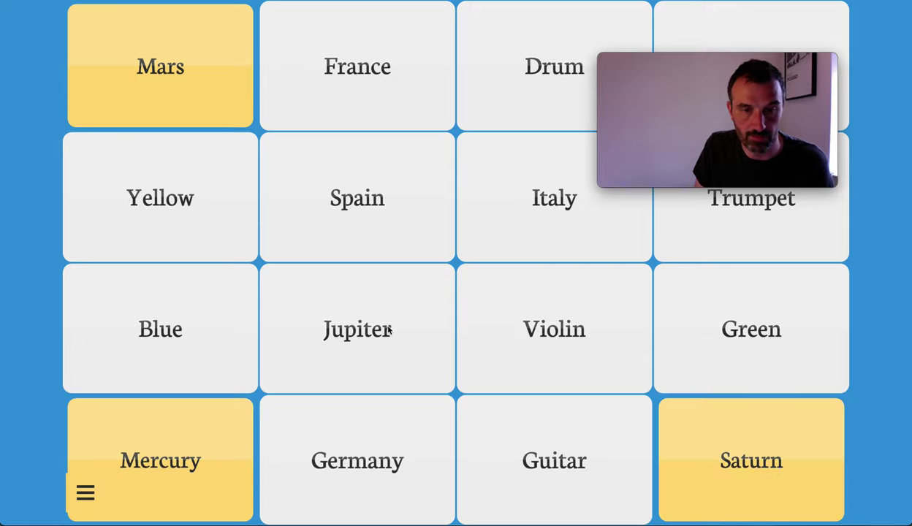
left_click(380, 324)
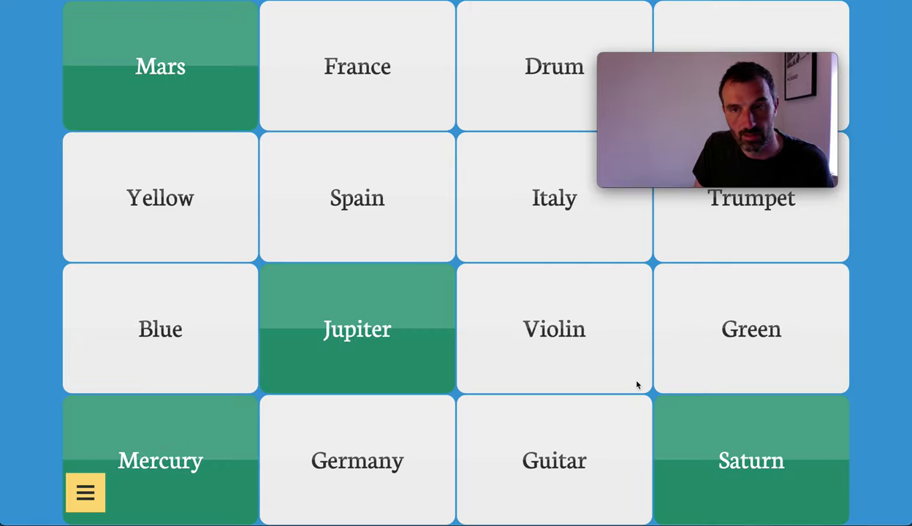
left_click(376, 329)
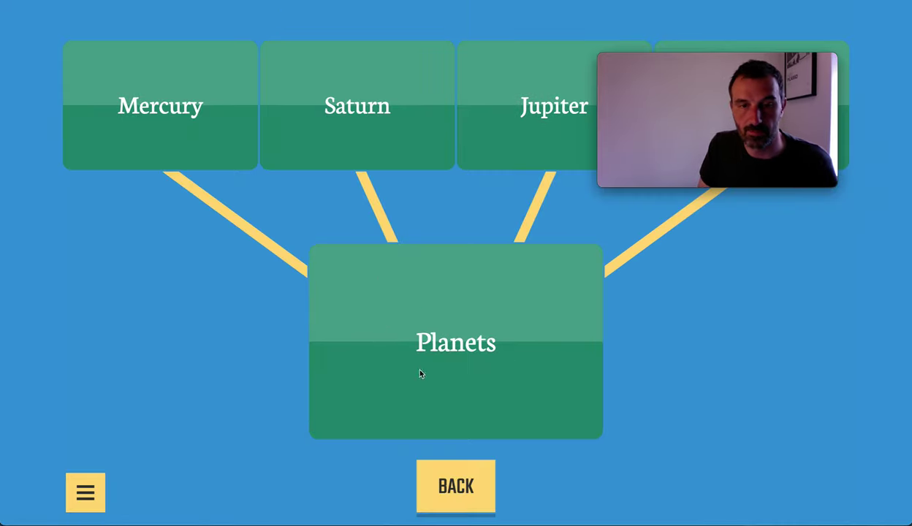
left_click(443, 485)
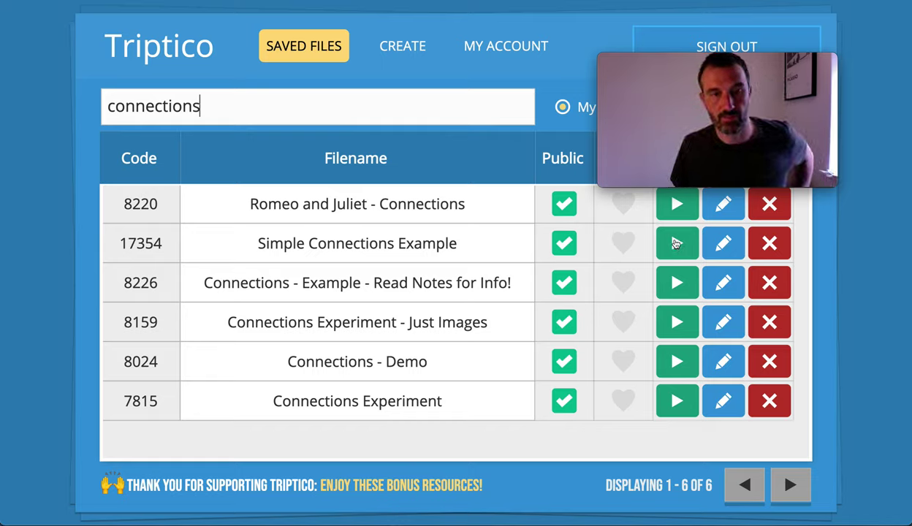
left_click(667, 359)
left_click(487, 351)
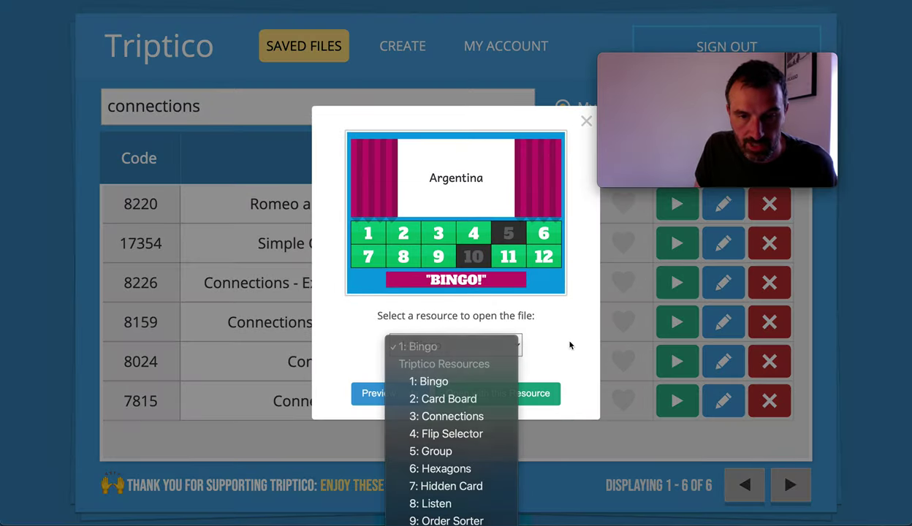
left_click(570, 346)
left_click(390, 393)
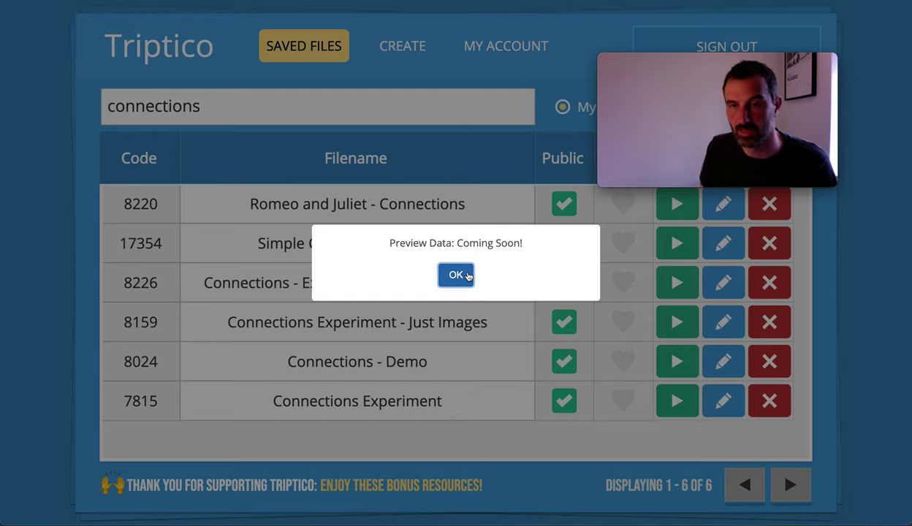
left_click(456, 274)
left_click(456, 274)
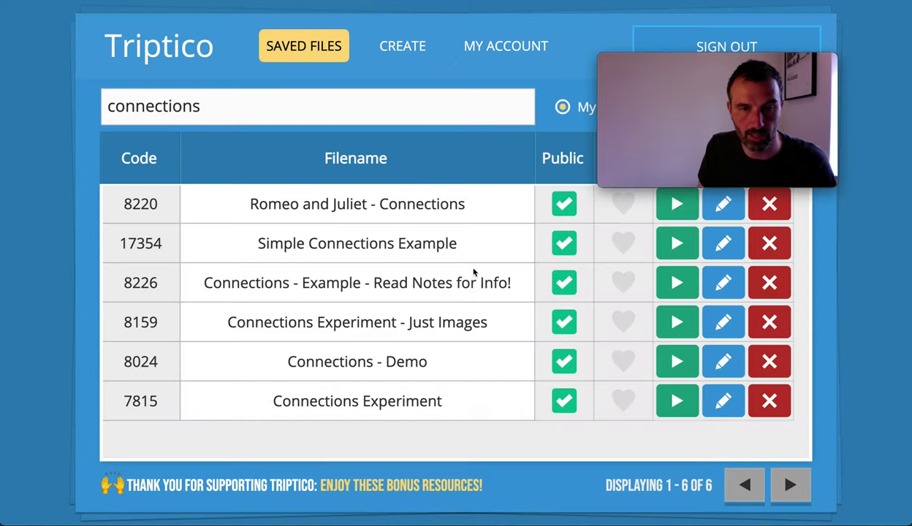